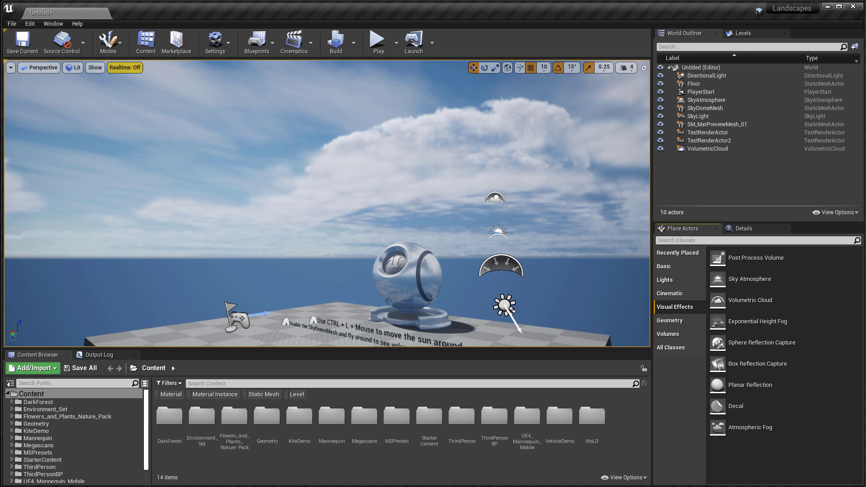
Step: Toggle viewport Realtime on with Ctrl+R so the volumetric clouds animate
key("ctrl+r")
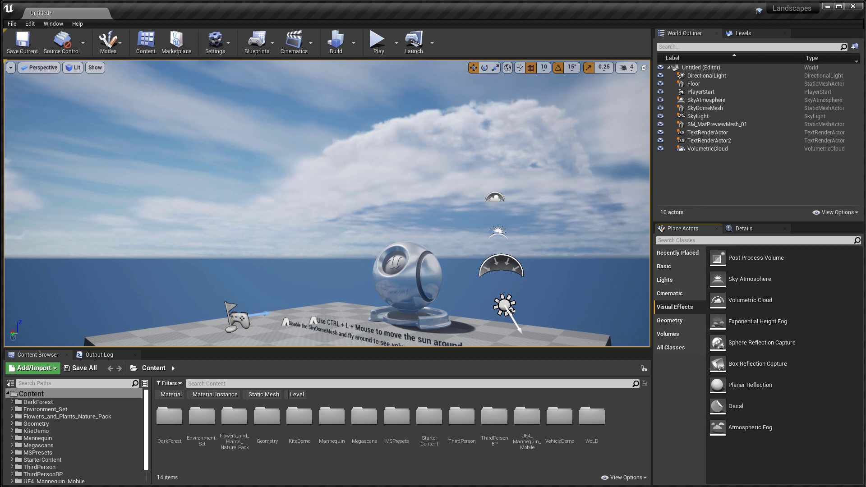
Step: Hide SkyDomeMesh in the World Outliner, keep VolumetricCloud visible, and select VolumetricCloud
left_click(660, 149)
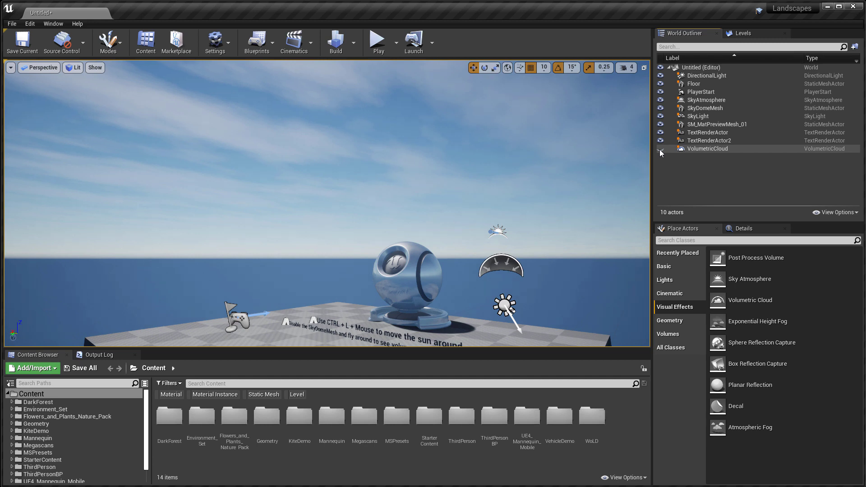
right_click_drag(551, 158, 463, 160)
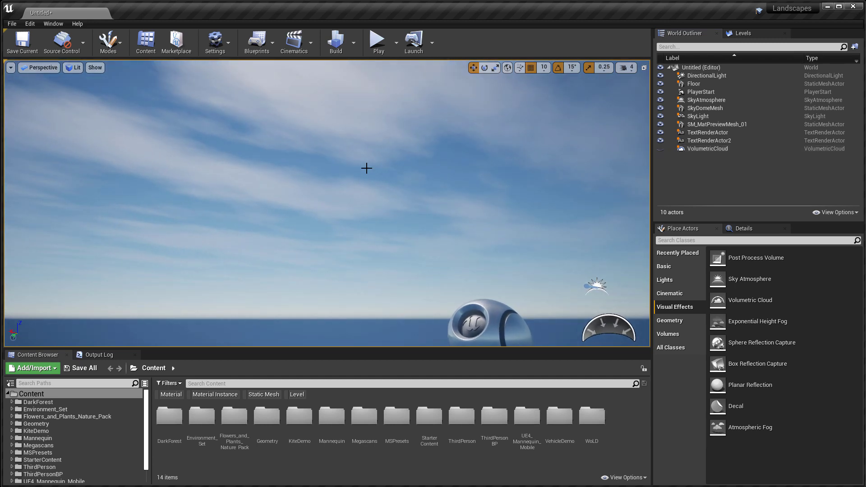
left_click(367, 168)
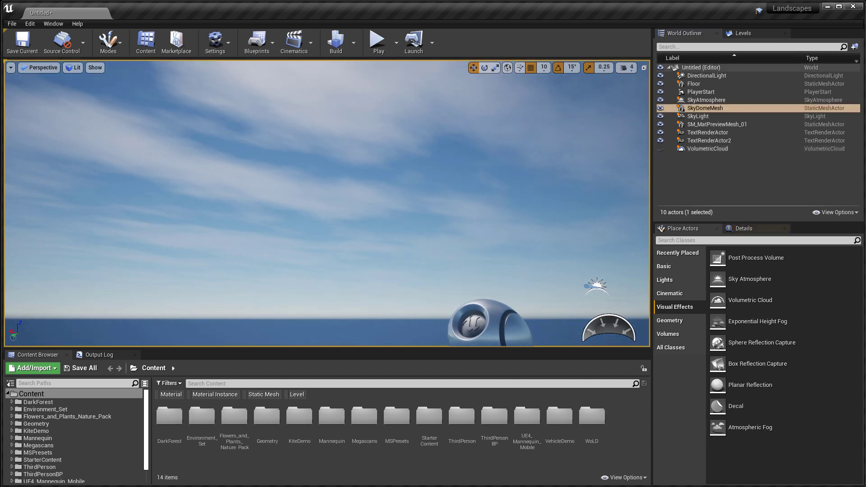
left_click(754, 231)
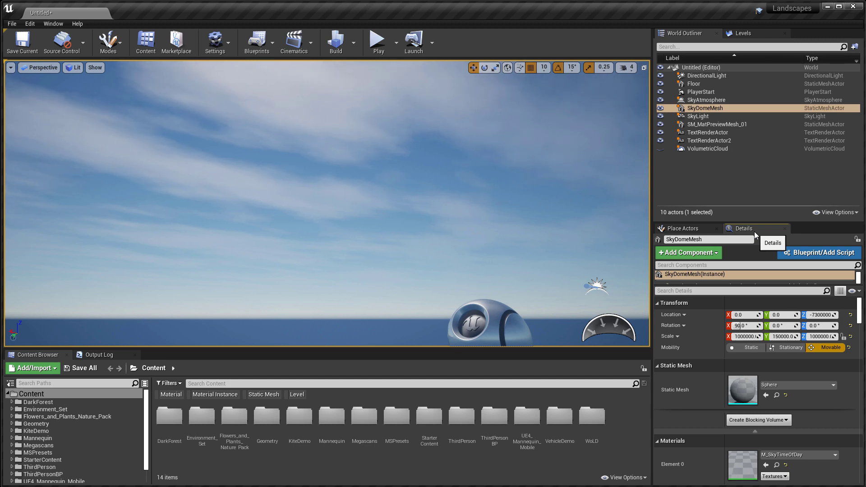
left_click(660, 108)
left_click(660, 148)
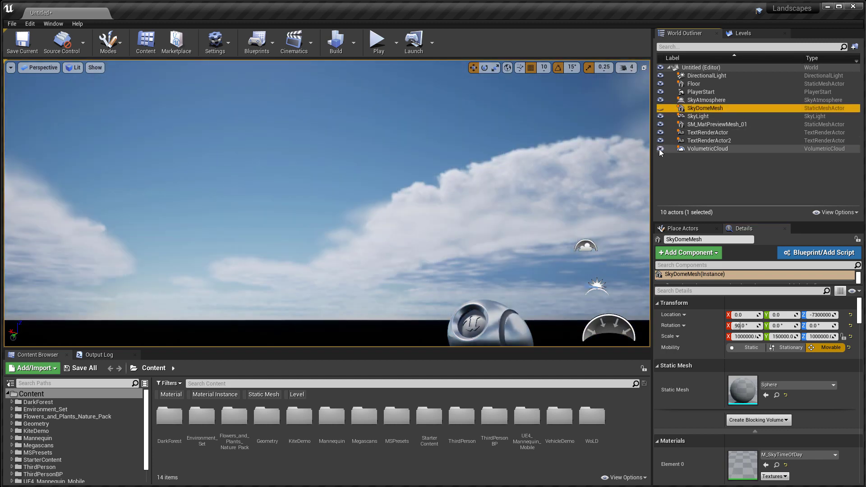
left_click(703, 148)
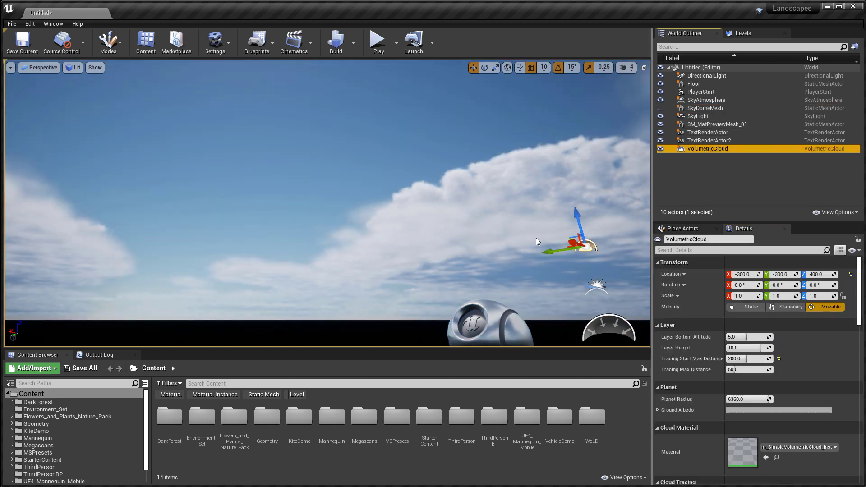
right_click_drag(535, 237, 511, 221)
Step: Rotate the sun low on the left horizon for an orange sunset, then fly down through the clouds
key("ctrl+l")
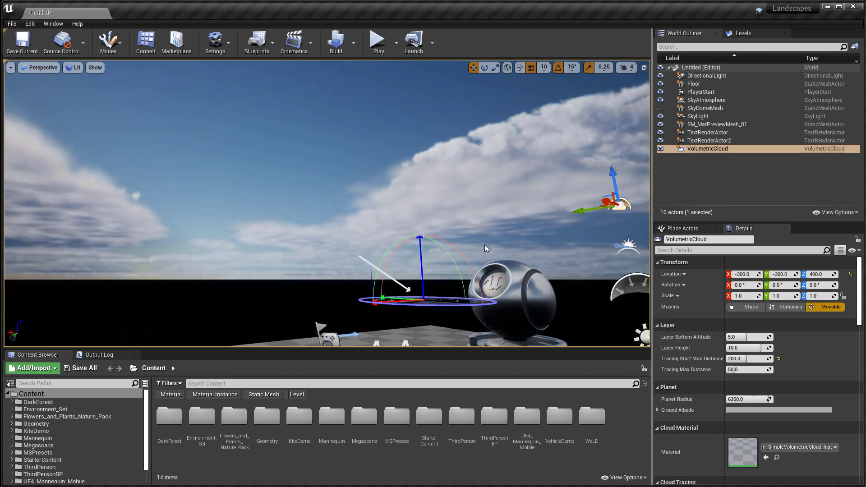
key("ctrl+l")
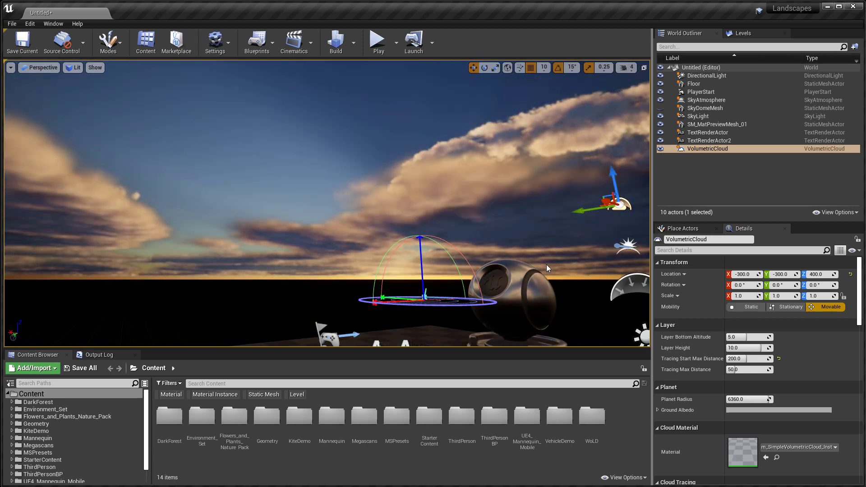
key("ctrl+l")
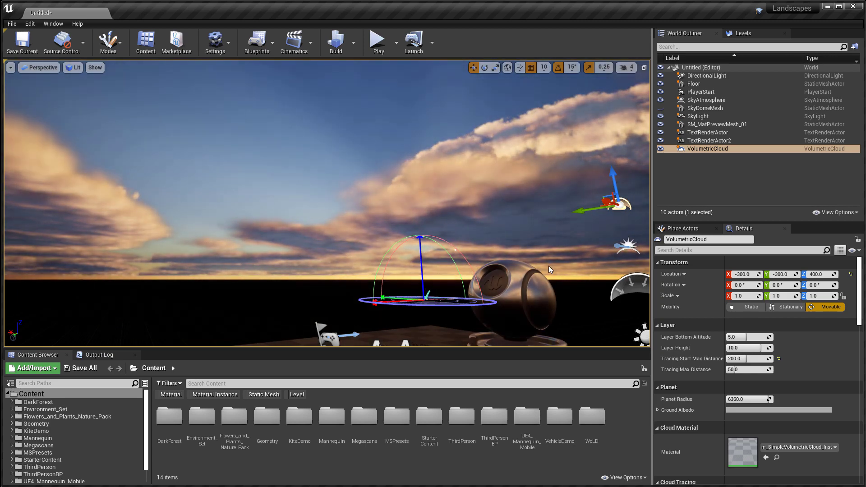
key("ctrl+l")
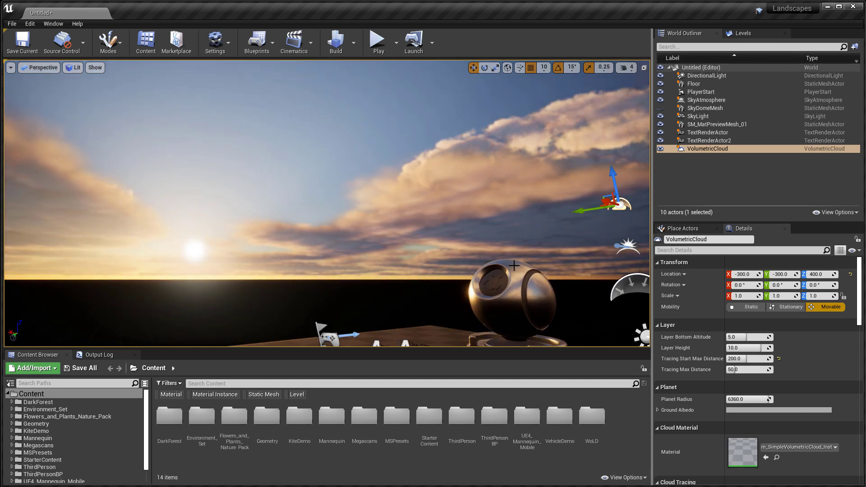
key("w")
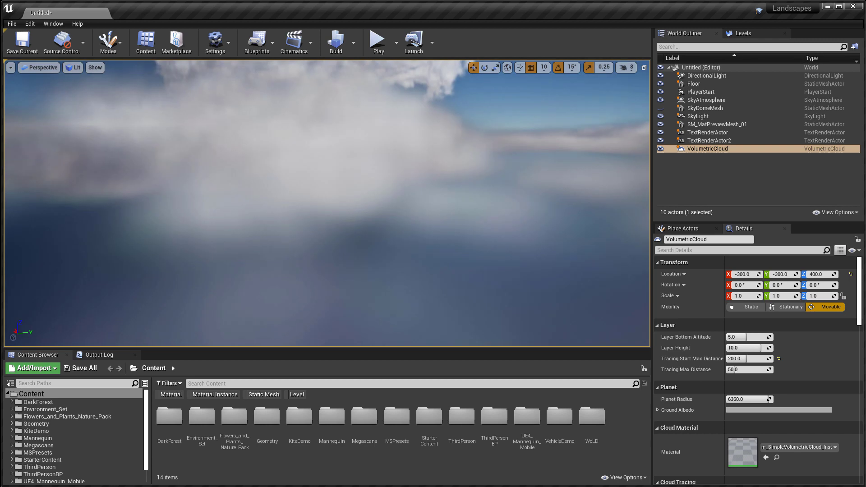
key("w")
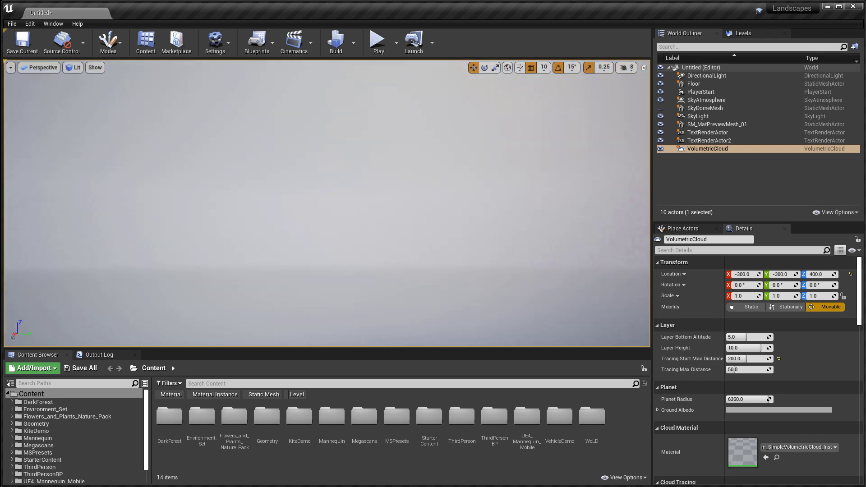
mouse_move(516, 250)
right_mouse_down()
mouse_move(536, 251)
mouse_move(473, 232)
mouse_move(464, 253)
mouse_move(419, 219)
mouse_move(369, 216)
mouse_move(530, 252)
right_mouse_up()
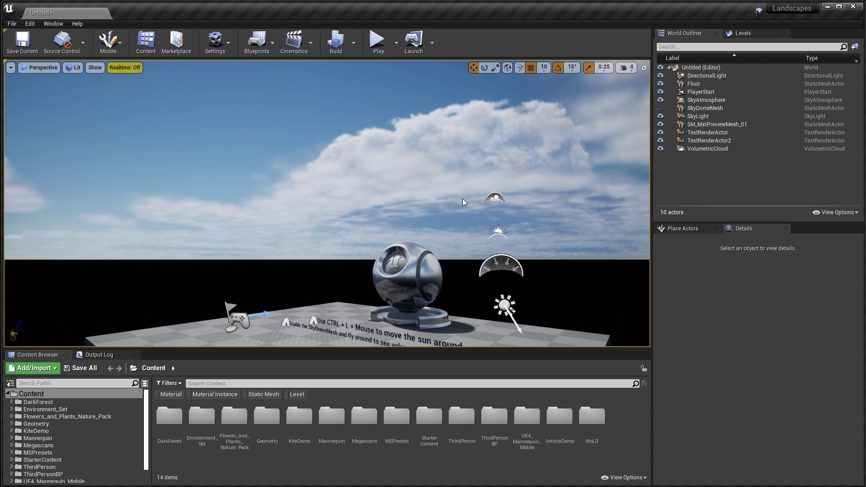
Step: Select VolumetricCloud and scroll through its layer, planet and tracing settings in Details
left_click(725, 148)
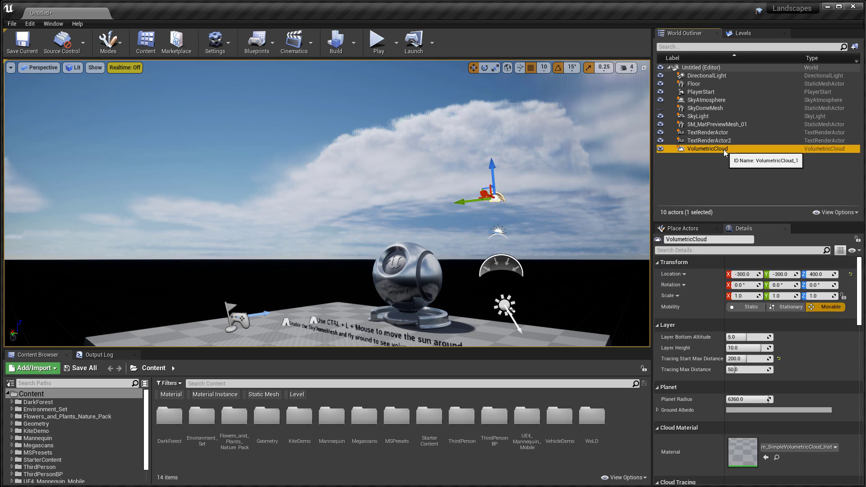
left_click(751, 228)
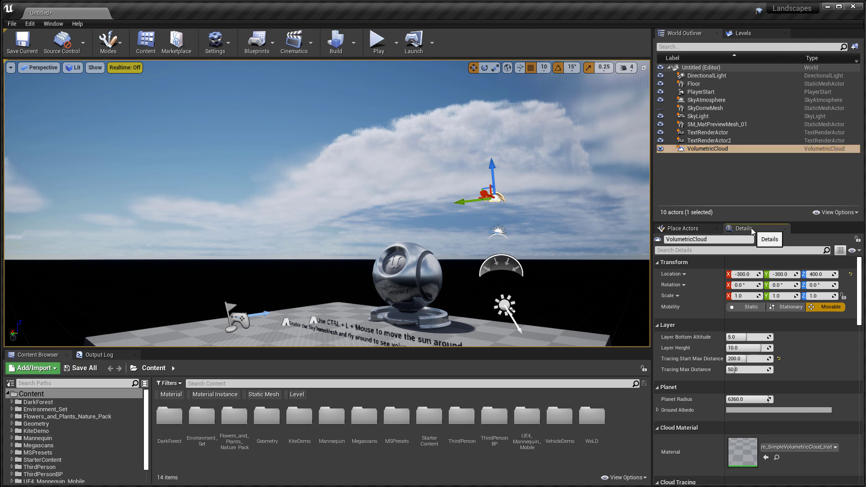
scroll(786, 347, "down", 2)
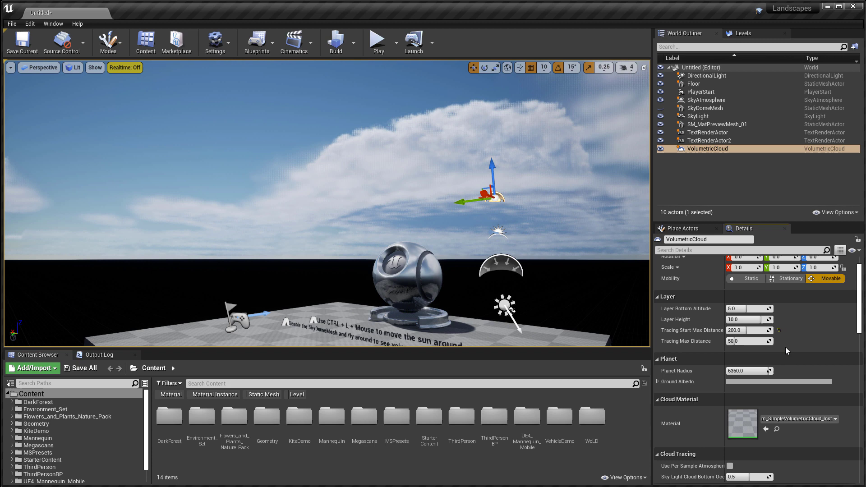
mouse_move(858, 323)
left_mouse_down()
mouse_move(858, 403)
mouse_move(855, 337)
left_mouse_up()
scroll(855, 337, "up", 5)
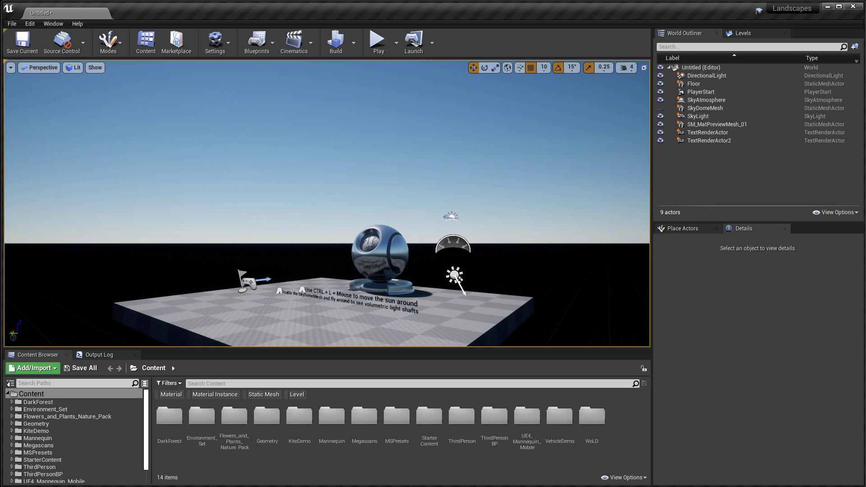
Step: Drag a Volumetric Cloud from Place Actors into the level, then move a cloud-mask object right
left_click(683, 229)
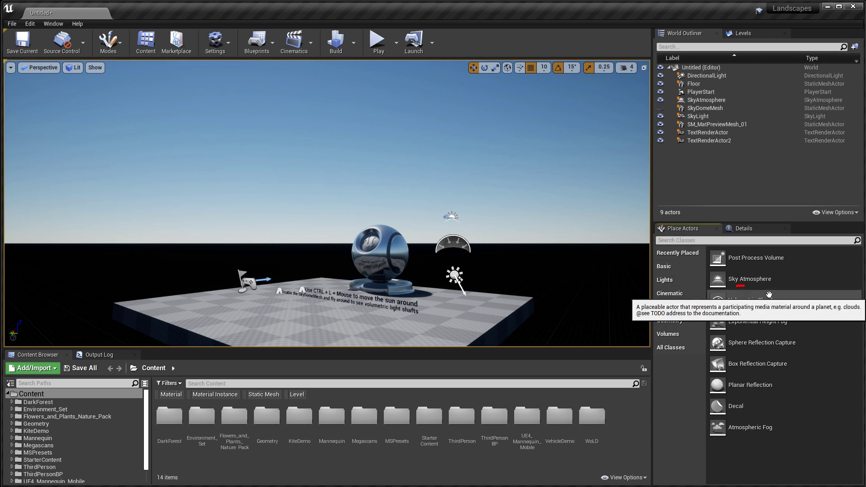
left_click_drag(740, 297, 369, 317)
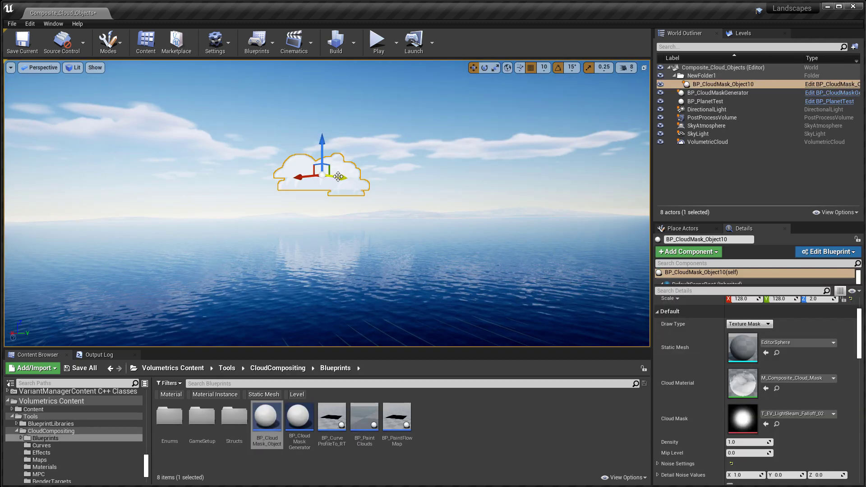
left_click_drag(339, 180, 429, 192)
key("space")
key("space")
Step: Move the cloud mask farther away and left, stretch it taller on Z, then shrink it
key("e")
key("w")
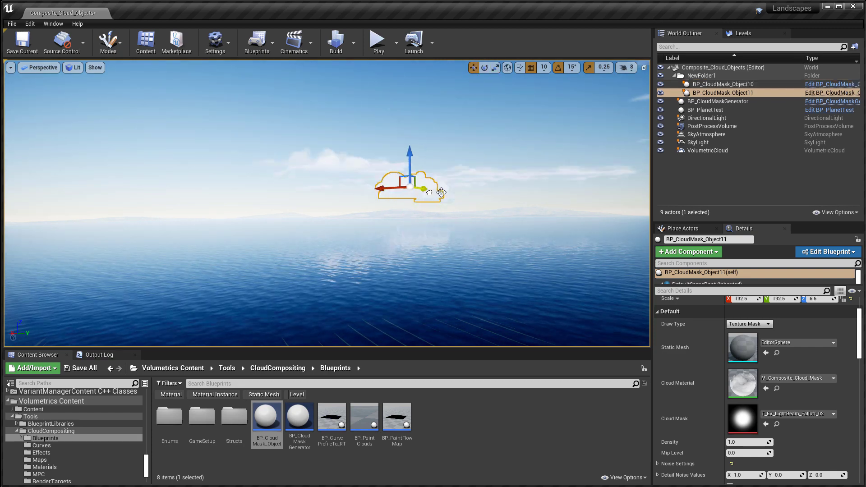
right_click_drag(419, 201, 379, 199)
left_click_drag(429, 180, 391, 191)
left_click_drag(424, 190, 323, 189)
key("r")
left_click_drag(294, 158, 294, 131)
left_click_drag(294, 188, 274, 192)
Step: Alt-drag a duplicate of the cloud mask and shift the copy to the right
key("e")
key("w")
left_click_drag(327, 189, 448, 199, "alt")
right_click_drag(448, 198, 379, 194)
Step: Preview the composed clouds in game view, then paint clouds across the sky with BP_PaintClouds
left_click_drag(299, 191, 418, 183)
key("g")
right_click_drag(420, 231, 433, 216)
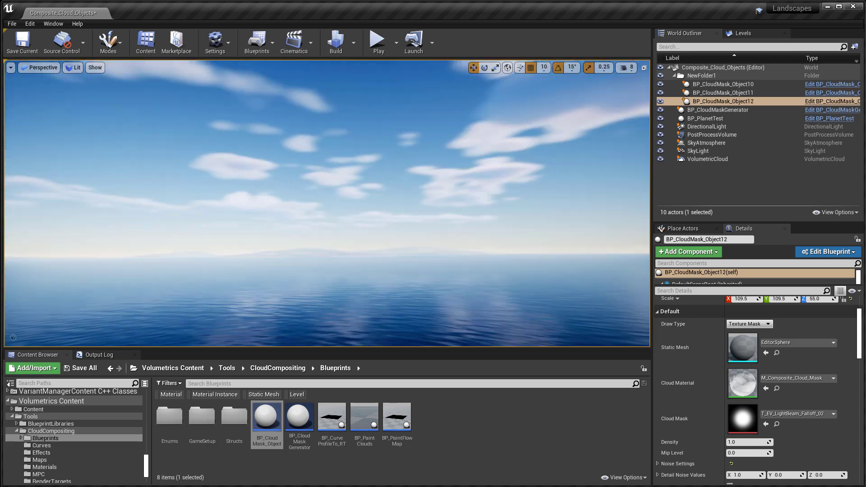
mouse_move(478, 266)
right_mouse_down()
mouse_move(614, 252)
mouse_move(478, 266)
right_mouse_up()
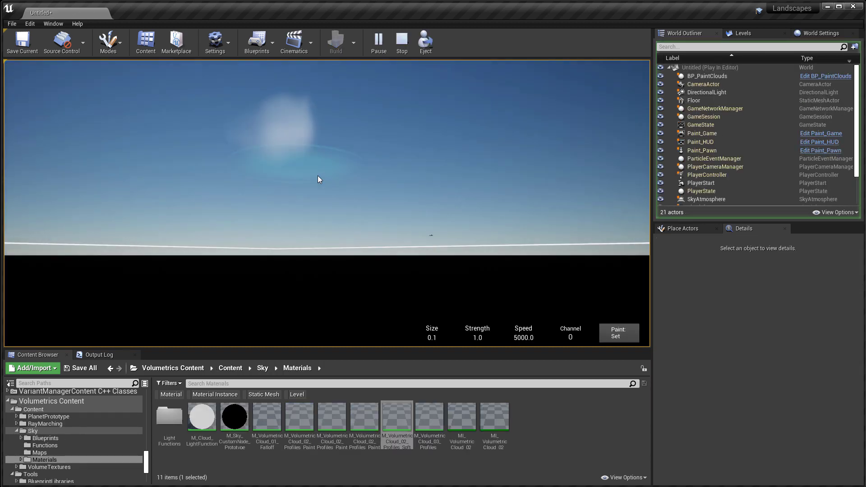
mouse_move(316, 179)
left_mouse_down()
mouse_move(395, 170)
mouse_move(433, 209)
mouse_move(449, 192)
mouse_move(496, 206)
mouse_move(470, 220)
mouse_move(429, 206)
mouse_move(357, 225)
mouse_move(276, 161)
mouse_move(377, 110)
mouse_move(145, 207)
mouse_move(261, 208)
mouse_move(323, 180)
mouse_move(315, 152)
mouse_move(344, 194)
mouse_move(485, 212)
mouse_move(481, 218)
mouse_move(593, 211)
mouse_move(530, 201)
mouse_move(372, 226)
mouse_move(377, 218)
mouse_move(445, 218)
left_mouse_up()
Step: Stop the play session, focus the DirectionalLight, and fly the camera toward the painted clouds
key("Escape")
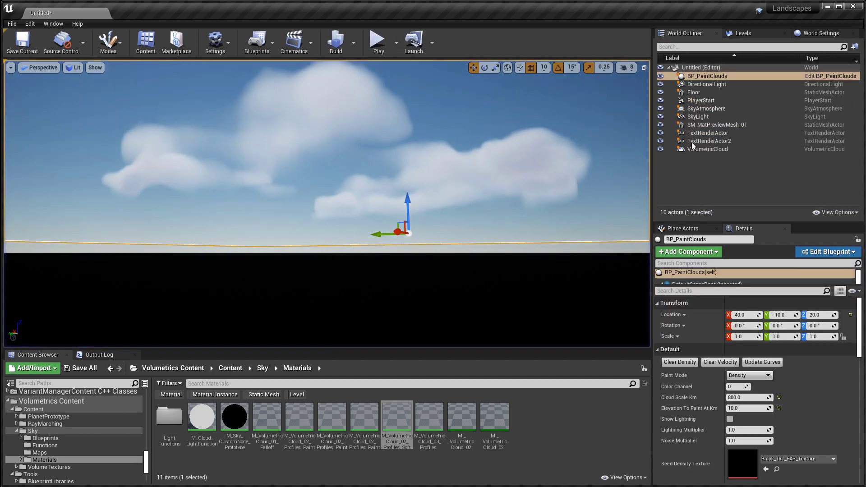
double_click(708, 85)
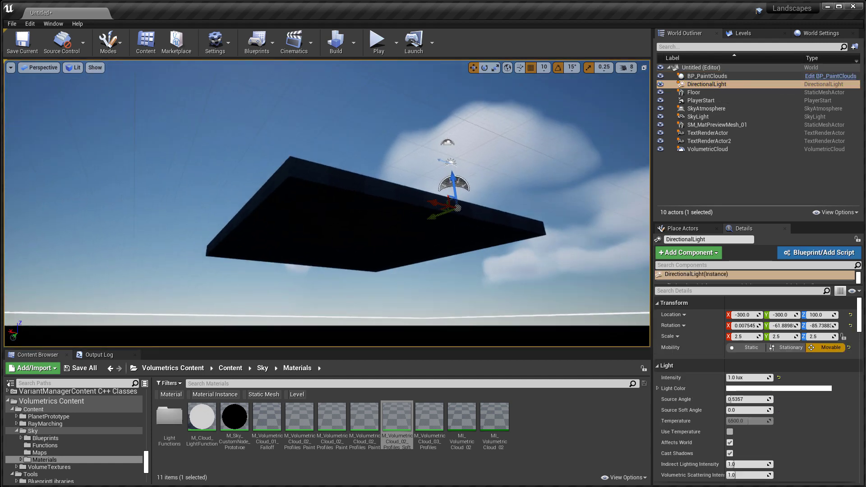
key("w")
mouse_move(462, 213)
right_mouse_down()
mouse_move(514, 212)
mouse_move(532, 239)
mouse_move(514, 232)
right_mouse_up()
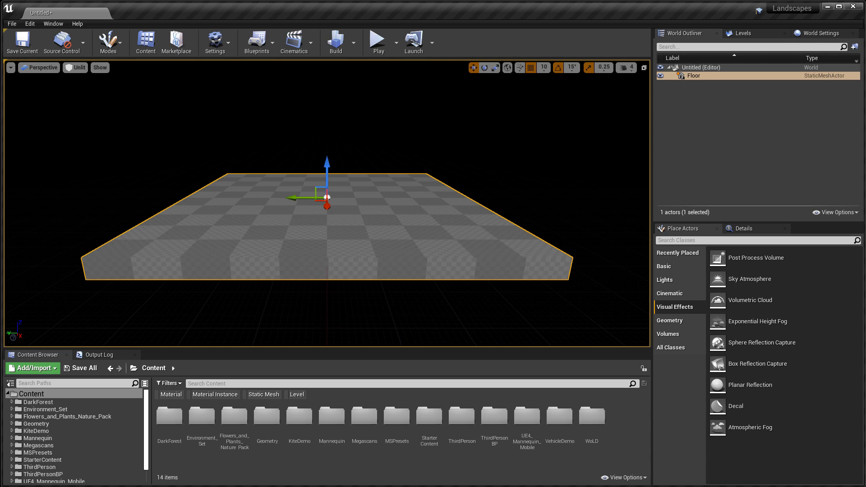
Step: Place a Directional Light above the floor centre and switch the viewport to Lit shading
left_click(665, 280)
left_click_drag(739, 258, 613, 220)
left_click_drag(550, 239, 359, 226)
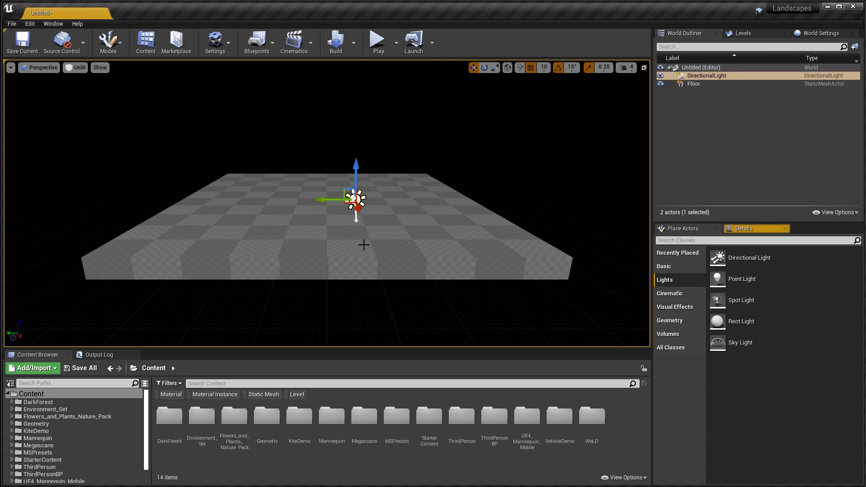
mouse_move(372, 280)
right_mouse_down()
mouse_move(322, 293)
mouse_move(315, 284)
right_mouse_up()
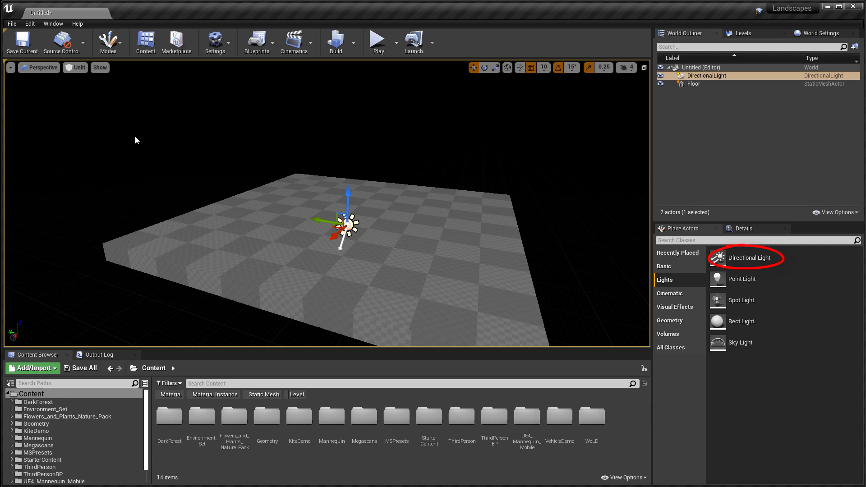
left_click(74, 67)
left_click(88, 87)
right_click_drag(361, 221, 350, 222)
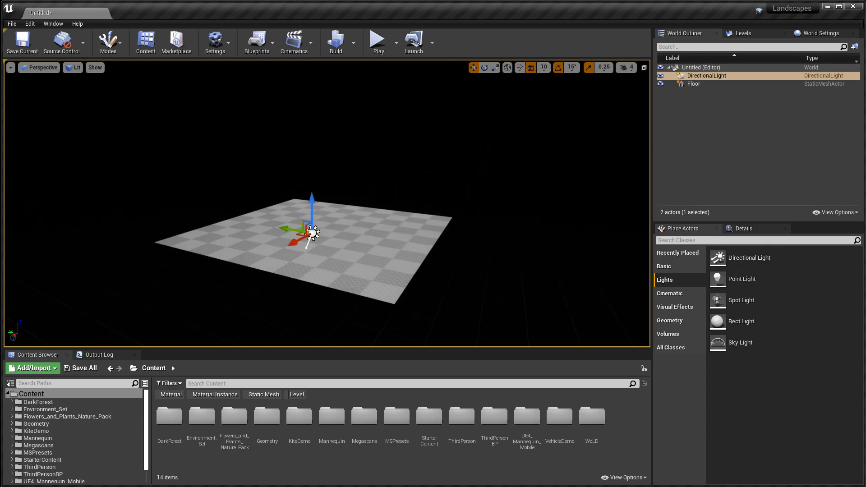
Step: Set the directional light's intensity to 3.14 lux and its Mobility to Movable
left_click(743, 228)
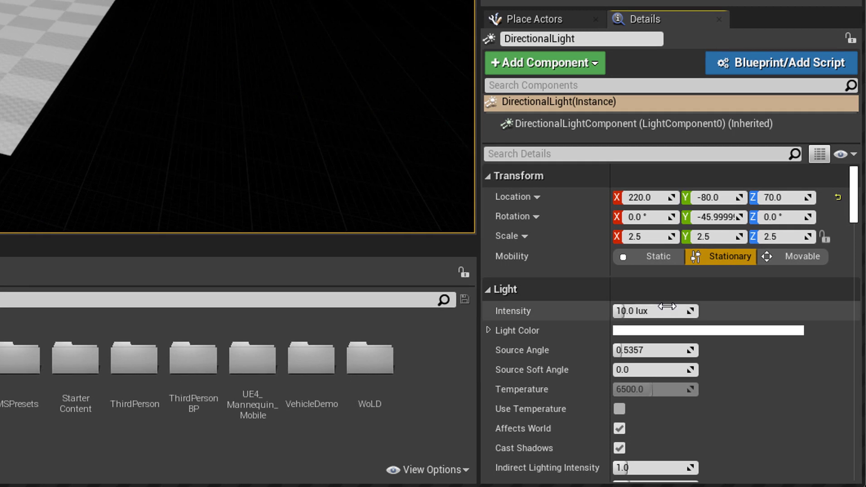
left_click(666, 306)
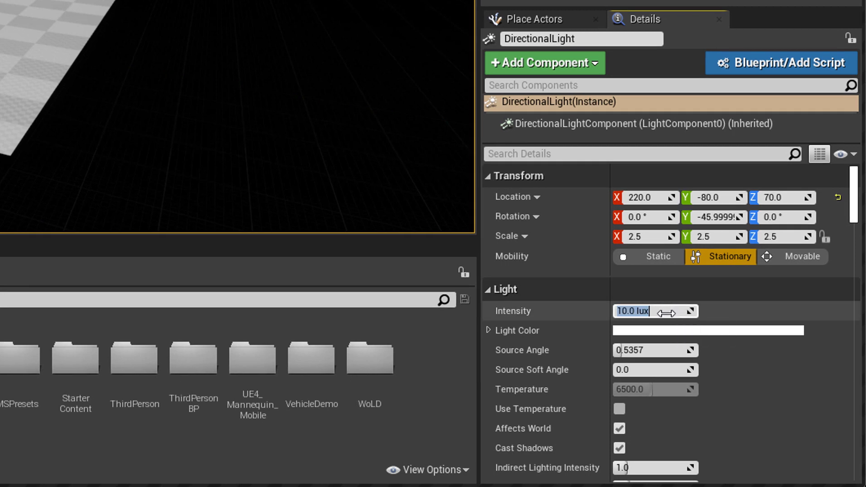
type("3.14")
key("Return")
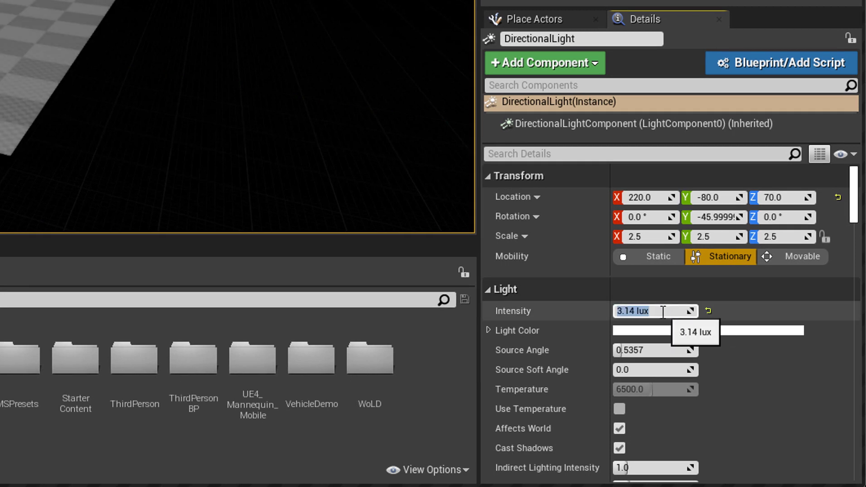
left_click(803, 256)
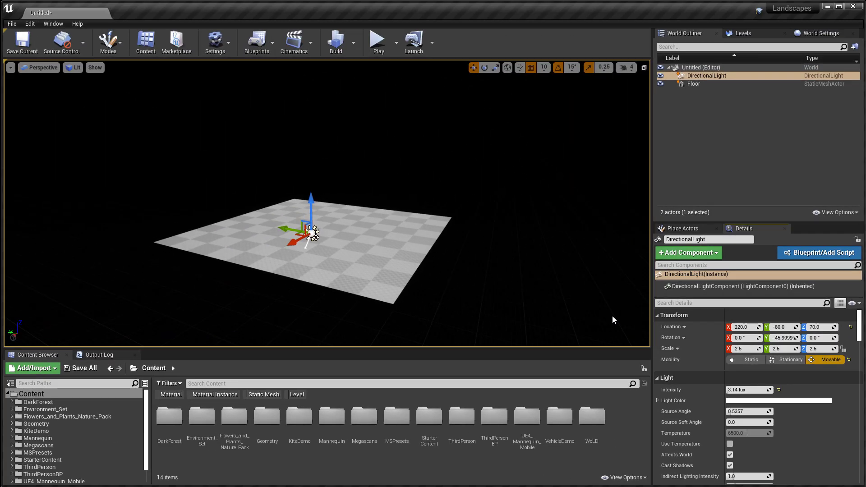
Step: Drag a Sky Atmosphere from Place Actors > Visual Effects into the level
left_click(682, 228)
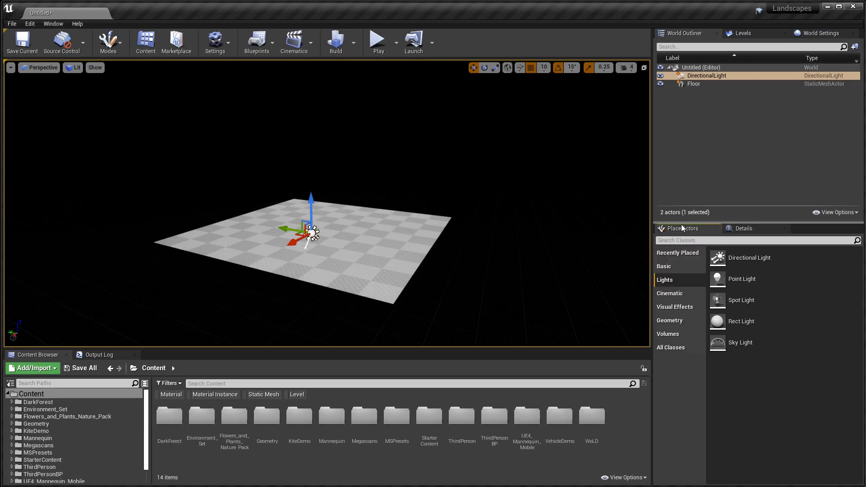
left_click(686, 310)
left_click_drag(748, 280, 346, 230)
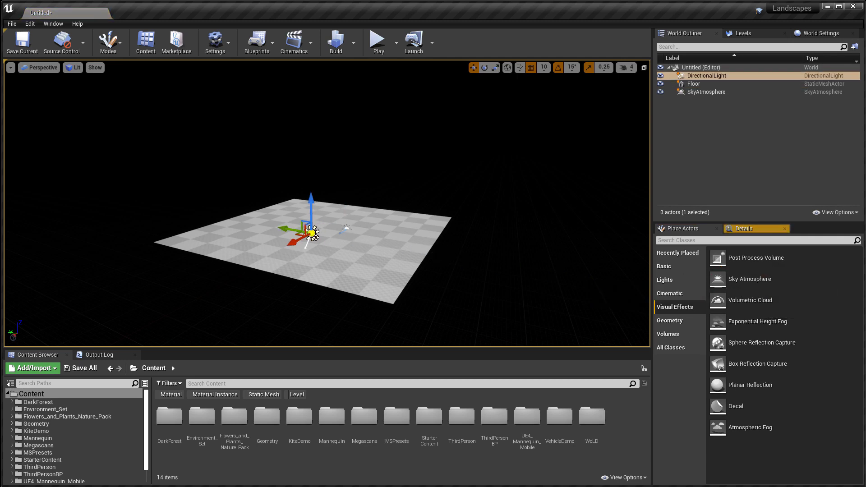
Step: Tick Atmosphere Sun Light on the DirectionalLight and look around at the new blue sky
left_click(745, 229)
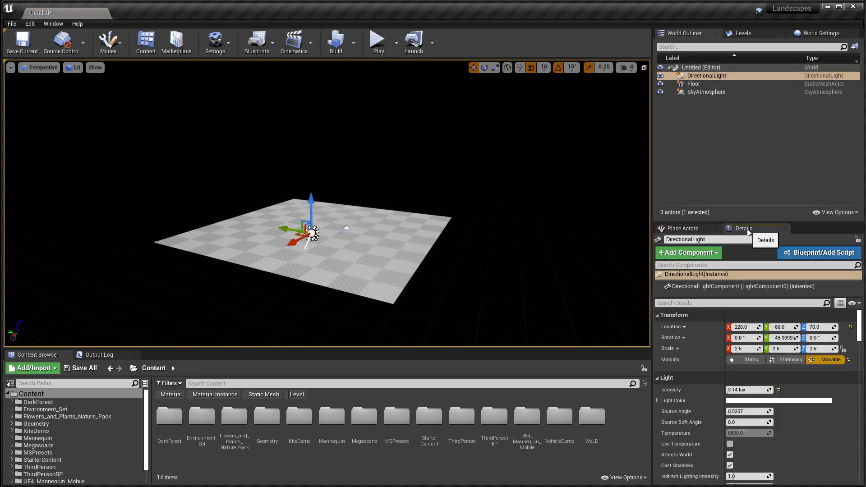
left_click_drag(859, 326, 862, 412)
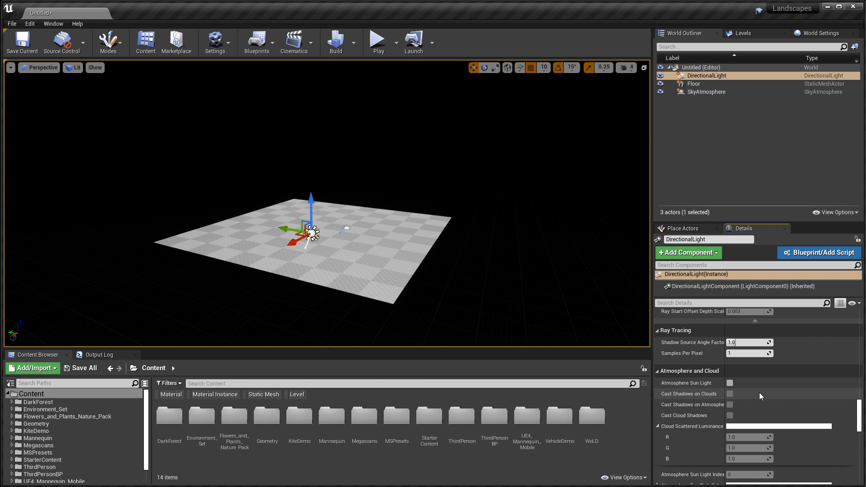
left_click(729, 382)
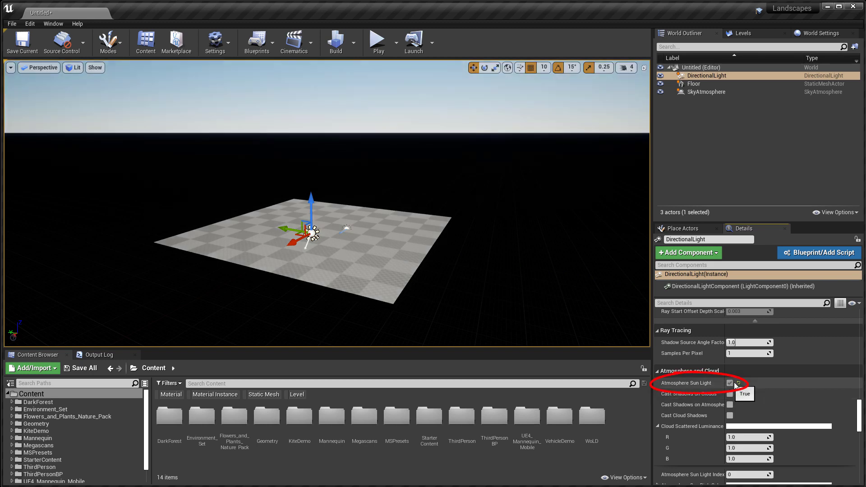
right_click_drag(515, 264, 504, 240)
key("q")
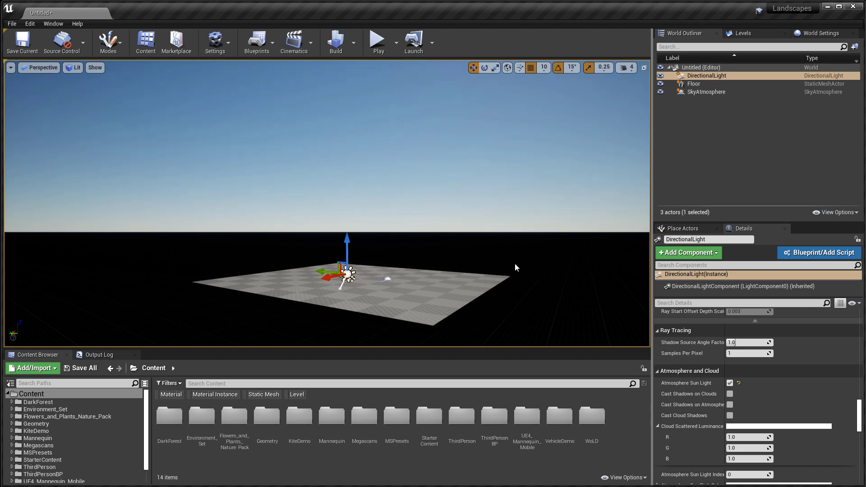
Step: Drag a Sky Light from Place Actors > Lights into the level
left_click(682, 228)
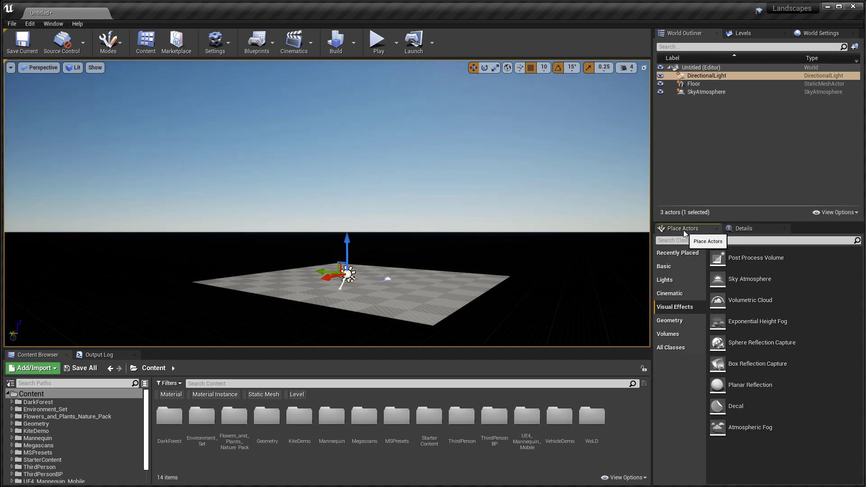
left_click(678, 280)
left_click_drag(726, 344, 425, 284)
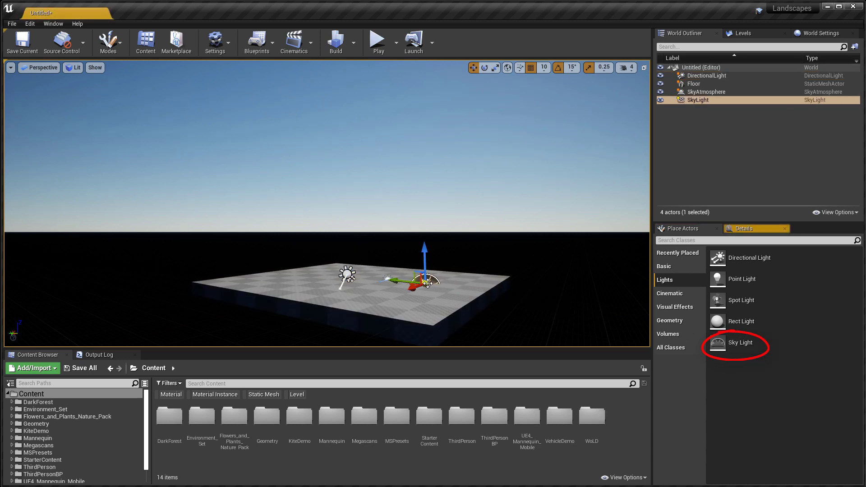
Step: Enable Real Time Capture on the Sky Light in its Details panel
left_click(744, 228)
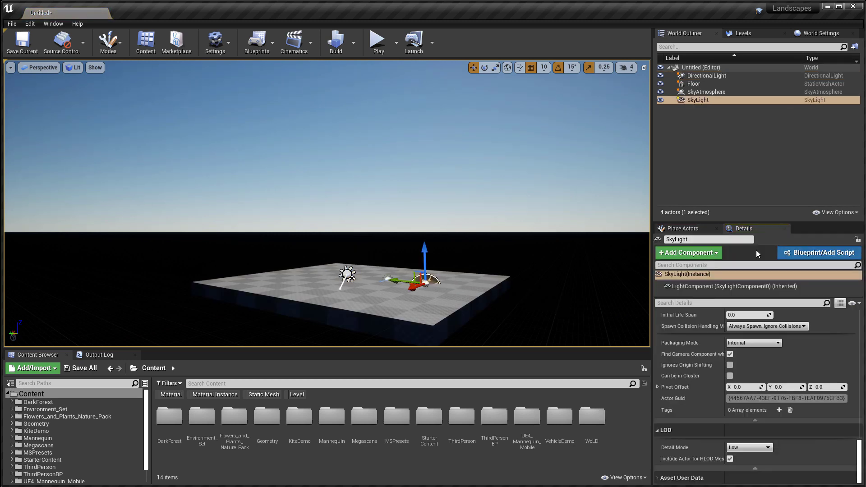
scroll(776, 375, "down", 10)
scroll(841, 394, "up", 10)
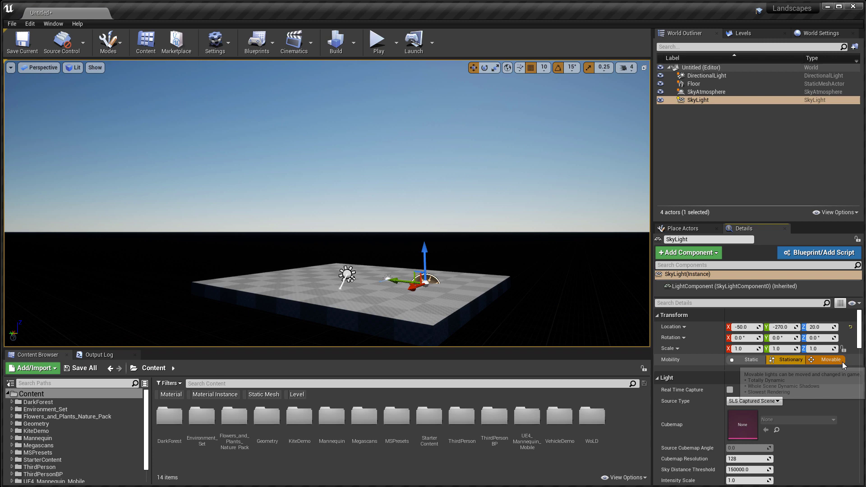
left_click(729, 390)
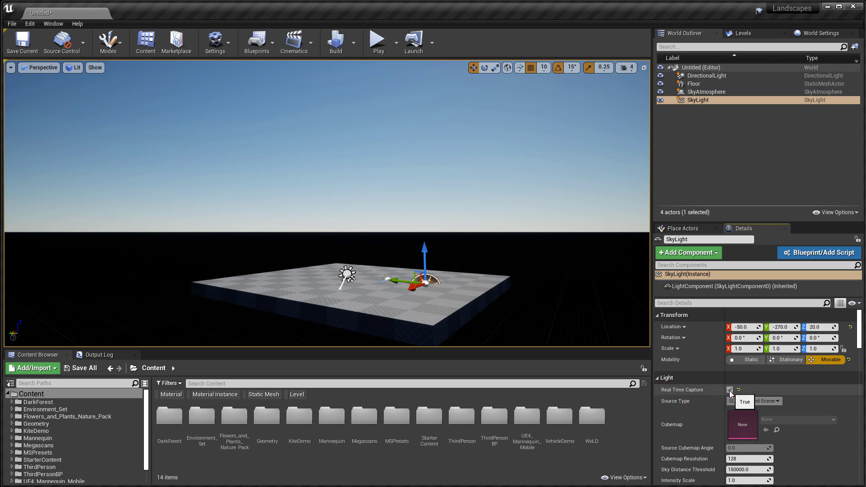
left_click(686, 229)
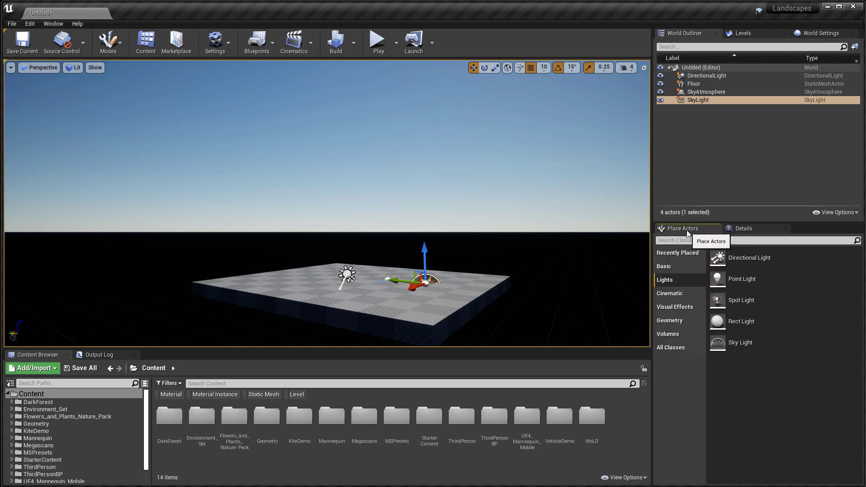
Step: Drag a Volumetric Cloud from Visual Effects into the level and tilt the view up toward the clouds
left_click(680, 308)
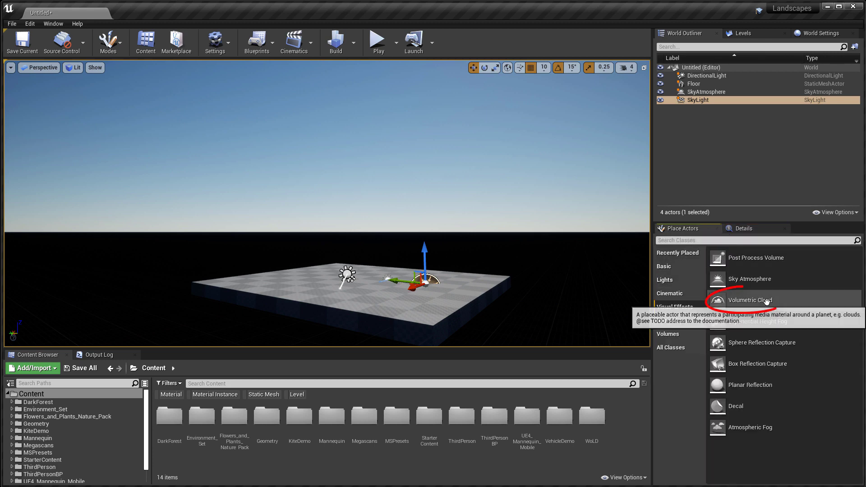
left_click_drag(722, 300, 389, 293)
mouse_move(389, 294)
right_mouse_down()
mouse_move(387, 278)
mouse_move(180, 269)
mouse_move(476, 318)
right_mouse_up()
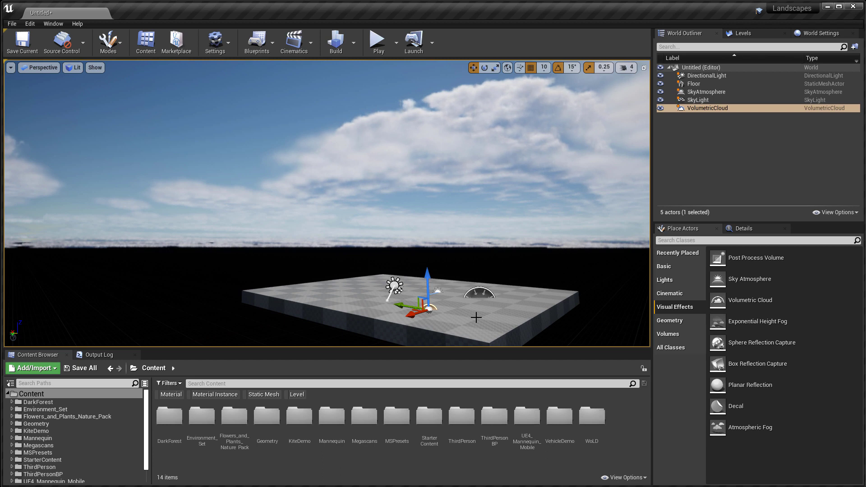
left_click(751, 227)
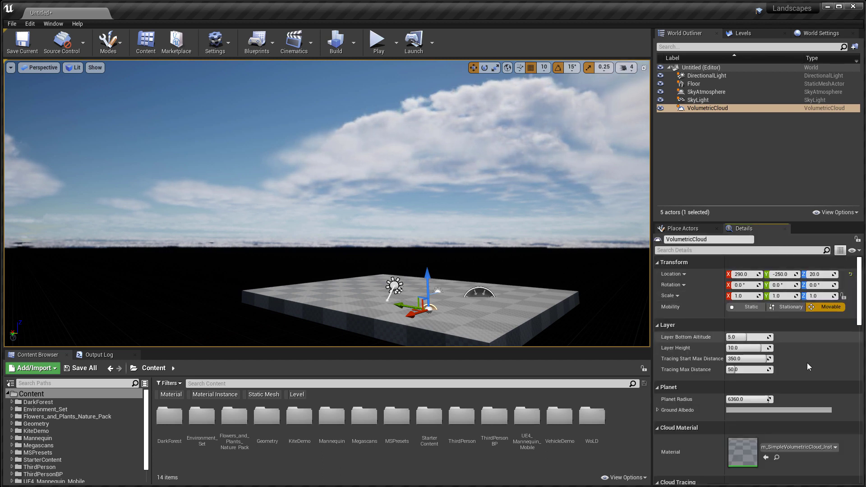
scroll(800, 396, "down", 2)
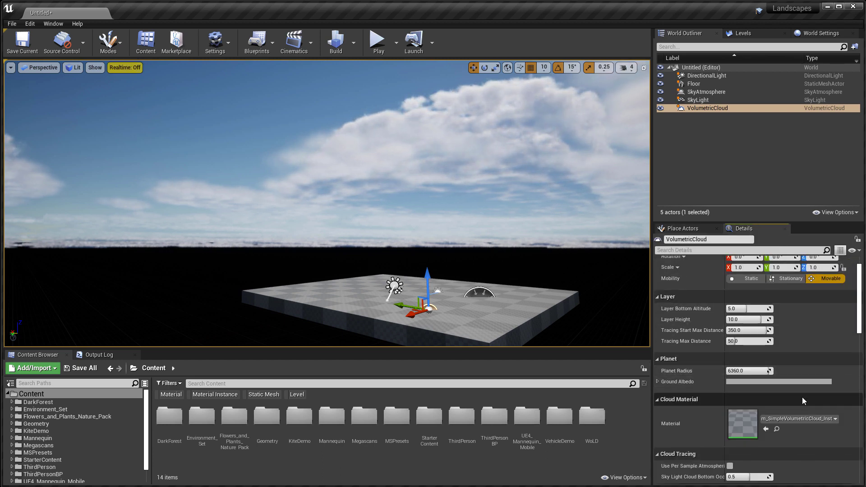
scroll(802, 397, "down", 2)
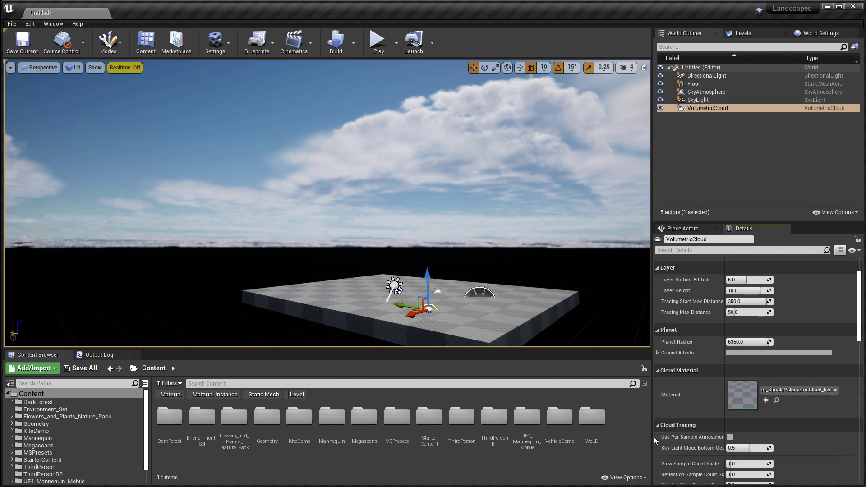
scroll(780, 379, "up", 3)
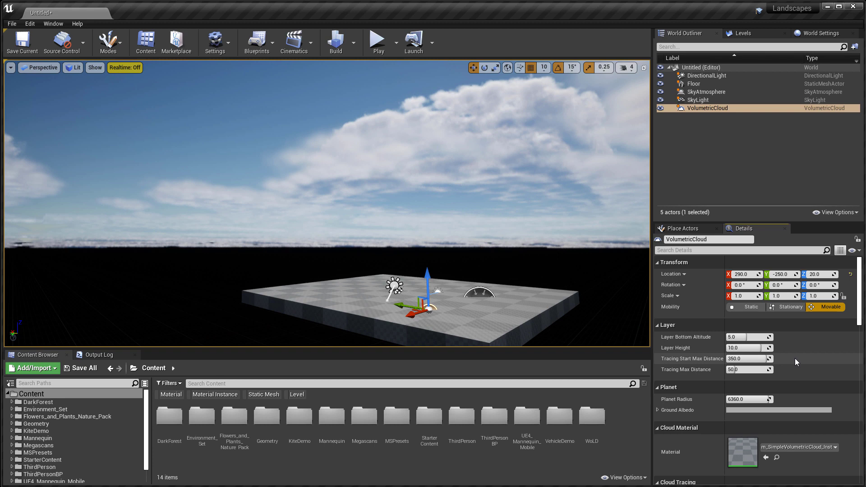
left_click(744, 107)
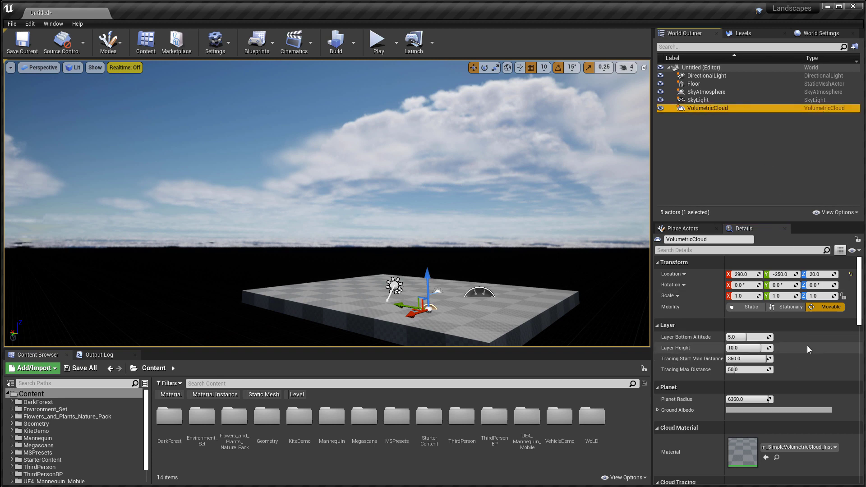
right_click_drag(527, 302, 543, 306)
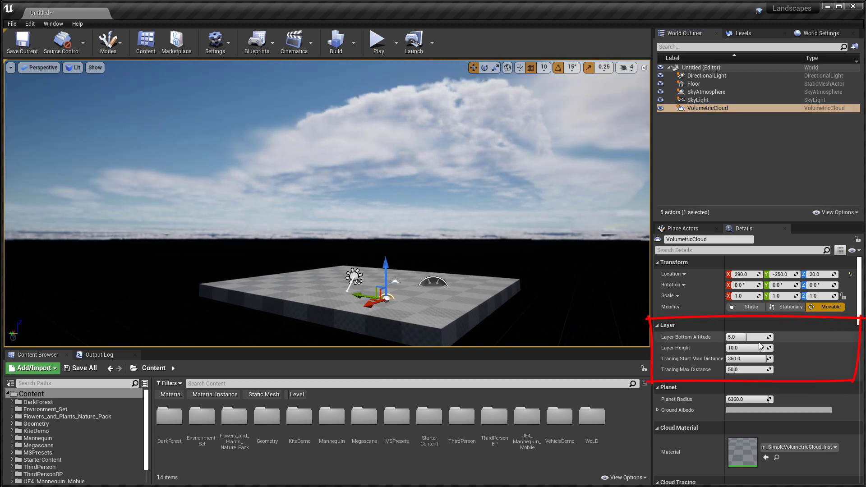
left_click_drag(740, 336, 755, 347)
left_click(778, 337)
left_click(778, 348)
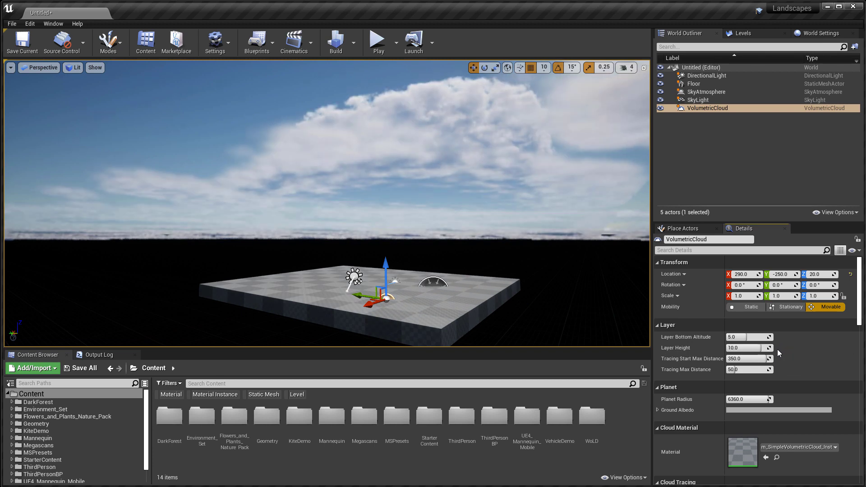
Step: Set the VolumetricCloud's Tracing Start Max Distance to 200.0
left_click_drag(762, 358, 748, 358)
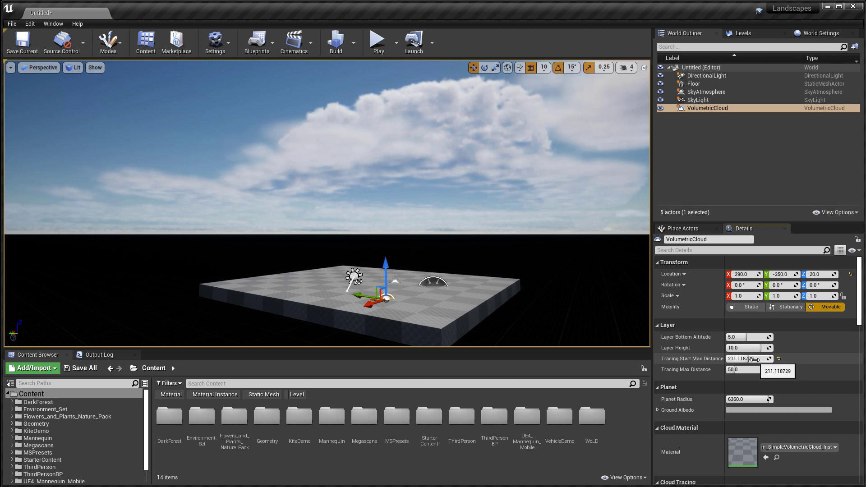
left_click(753, 359)
type("200")
key("Return")
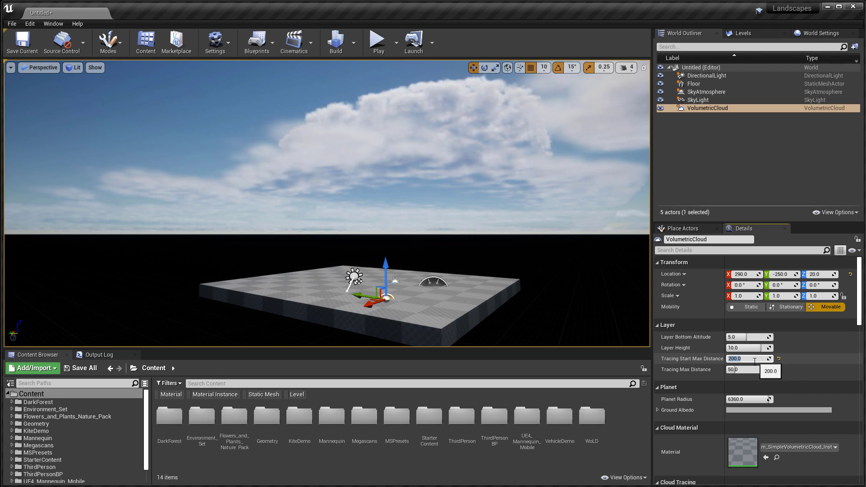
Step: Test a larger Tracing Max Distance, reset it to 50.0, and toggle realtime rendering off and on
mouse_move(736, 370)
left_mouse_down()
mouse_move(772, 370)
mouse_move(730, 370)
mouse_move(755, 371)
mouse_move(746, 370)
left_mouse_up()
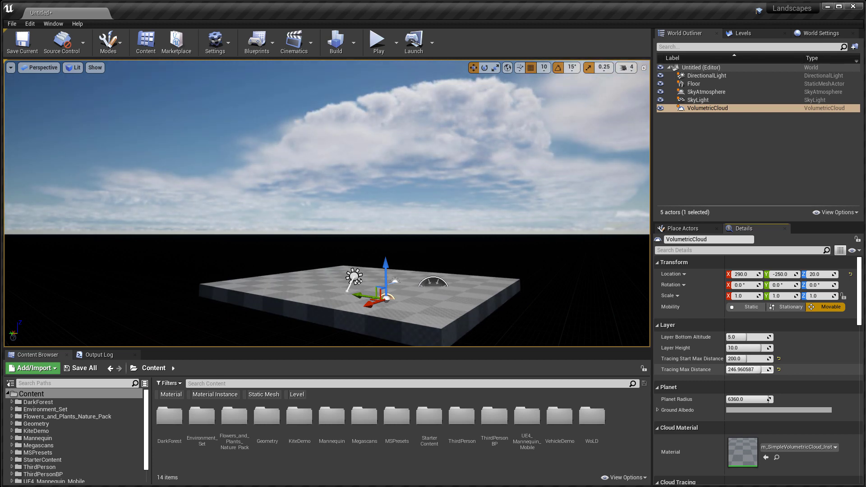
left_click(778, 370)
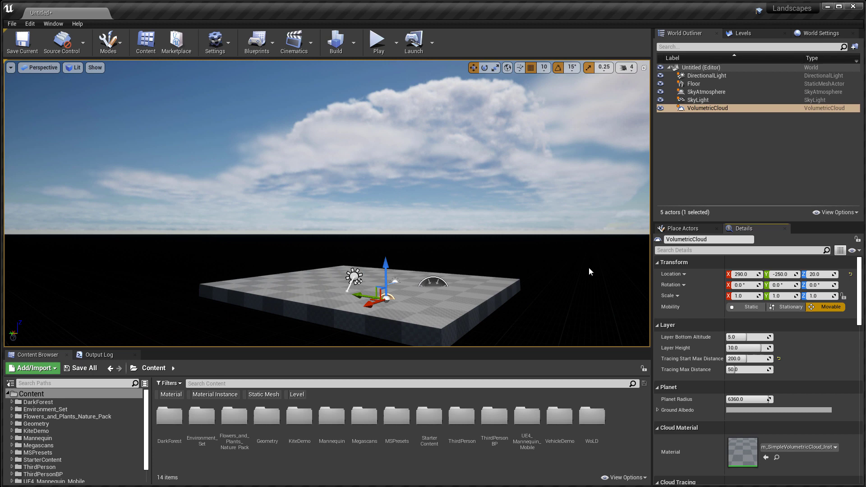
key("ctrl+r")
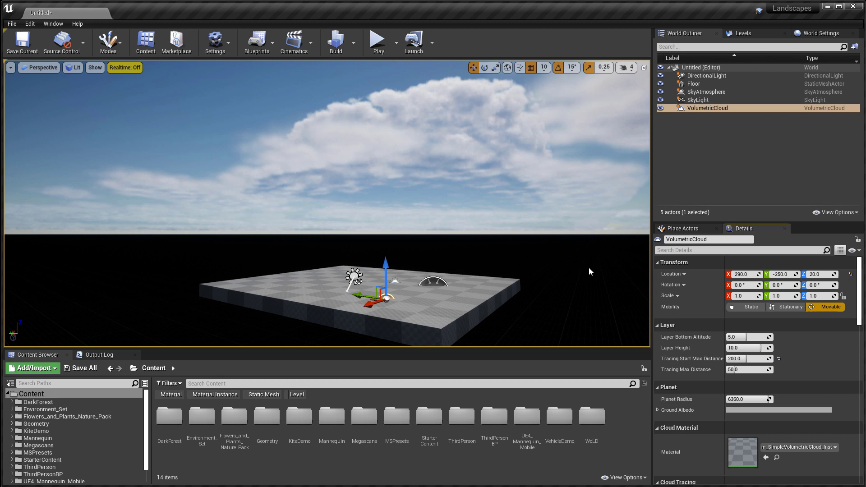
key("ctrl+r")
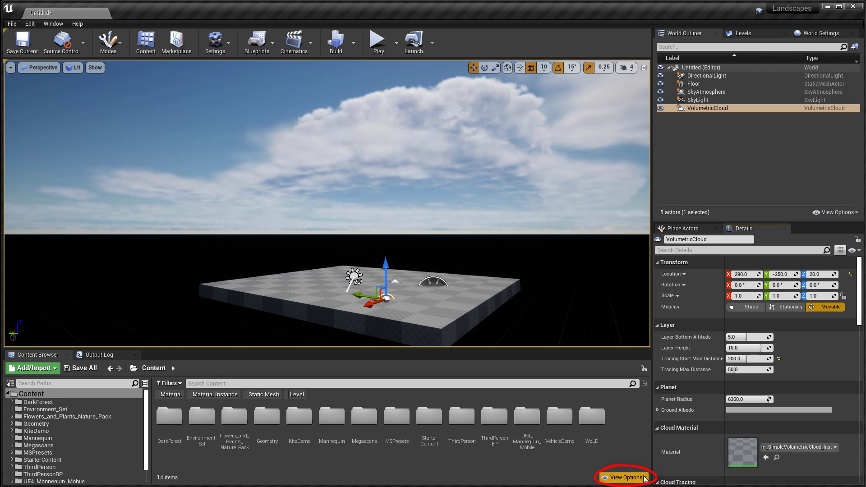
Step: Turn on Show Engine Content in the Content Browser's display settings
left_click(626, 478)
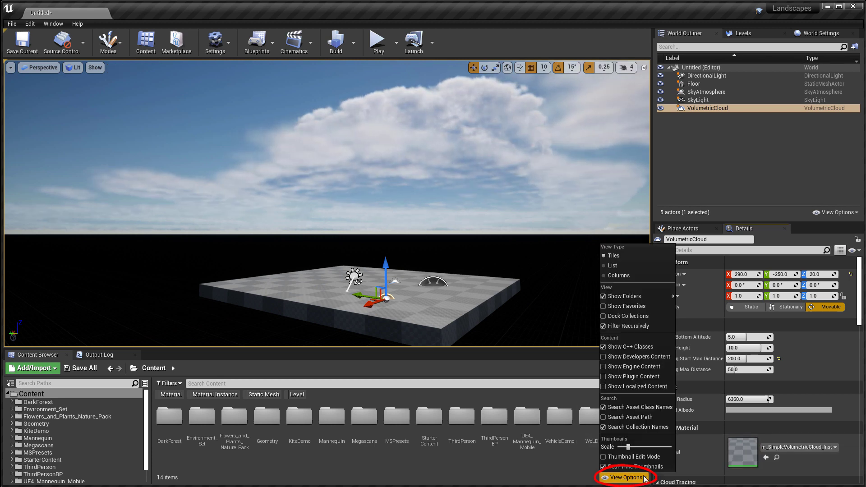
left_click(633, 366)
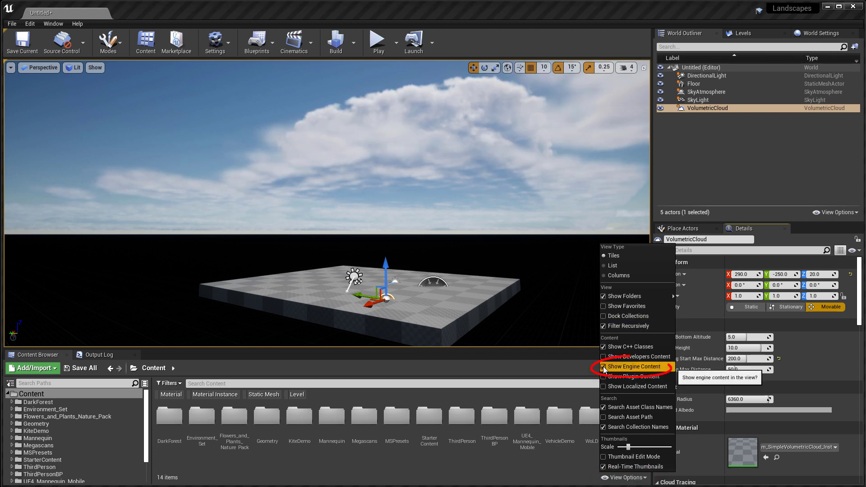
left_click(518, 472)
Step: Browse into Engine Content > EngineSky > VolumetricClouds and turn off realtime rendering with Ctrl+R
left_click_drag(146, 404, 144, 439)
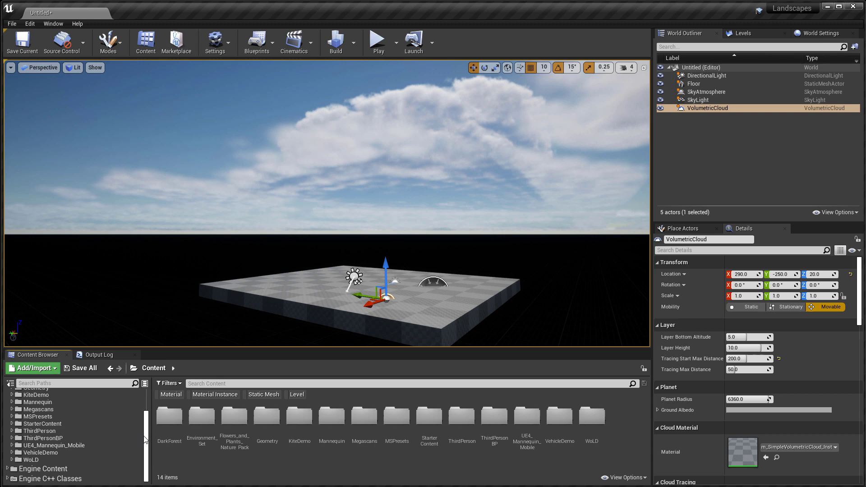
double_click(43, 469)
scroll(85, 444, "down", 8)
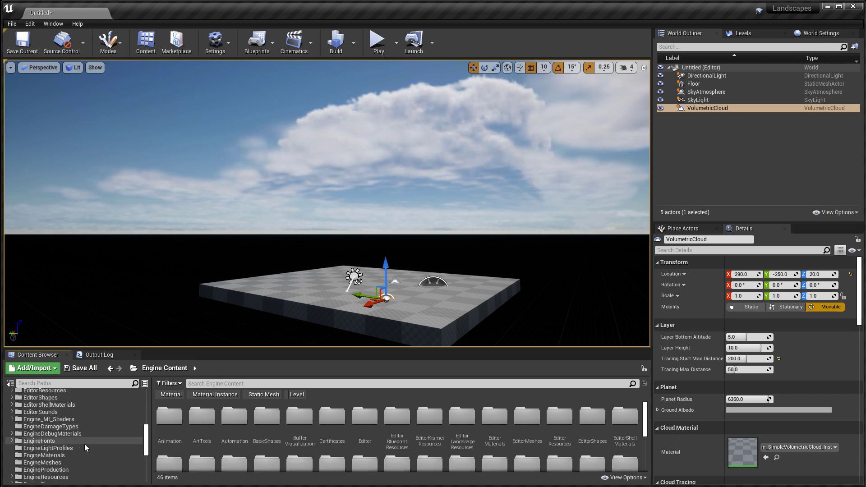
scroll(85, 444, "down", 2)
left_click(48, 442)
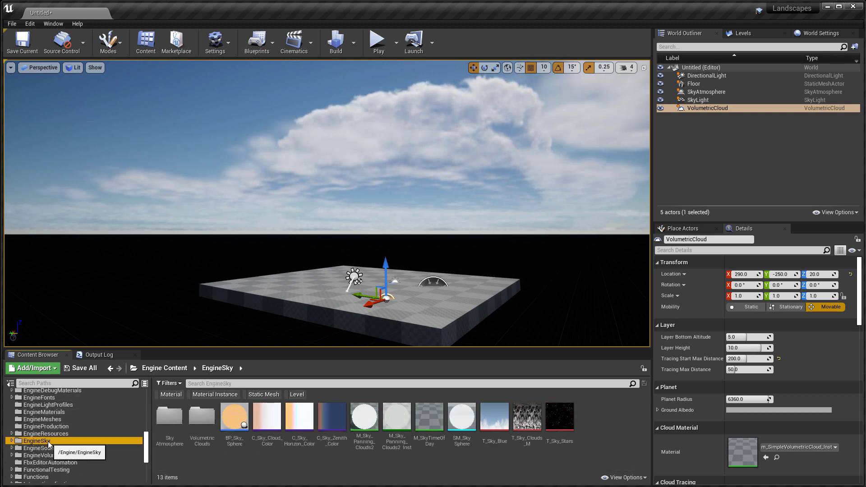
double_click(202, 417)
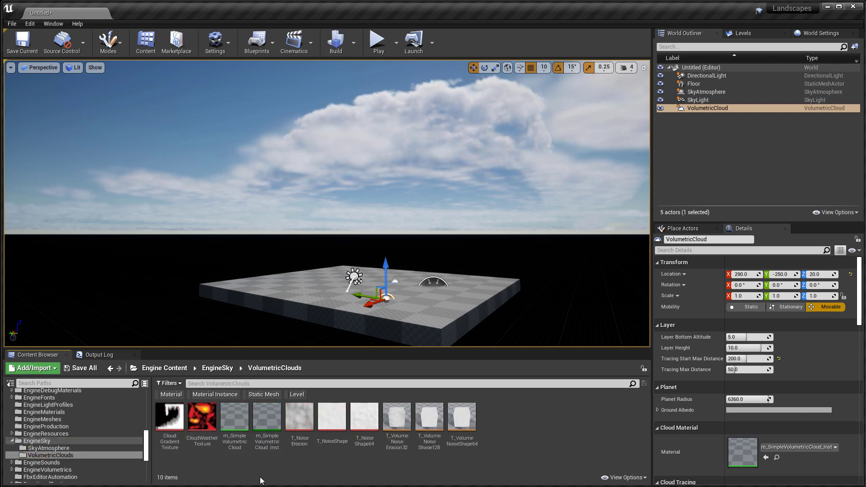
key("ctrl+r")
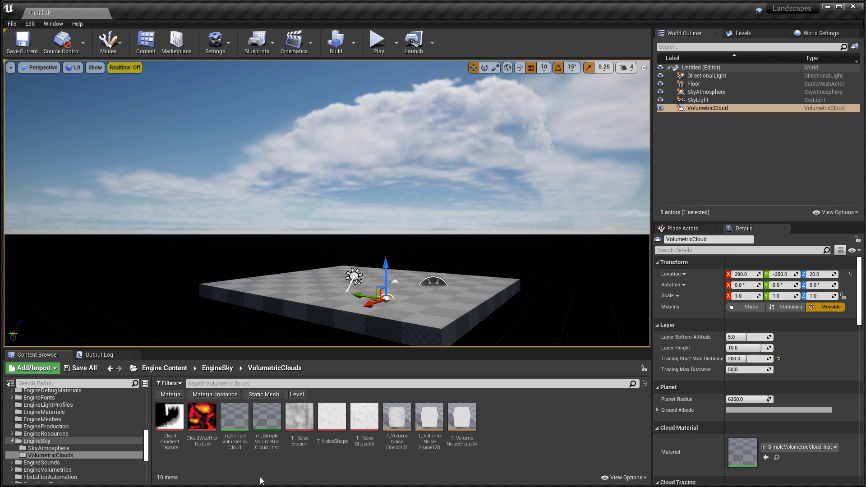
Step: Open m_SimpleVolumetricCloud_Inst and enable overrides for BaseNoiseExp, BaseNoiseScale, BeerPowder and BeerPowderPower
double_click(269, 417)
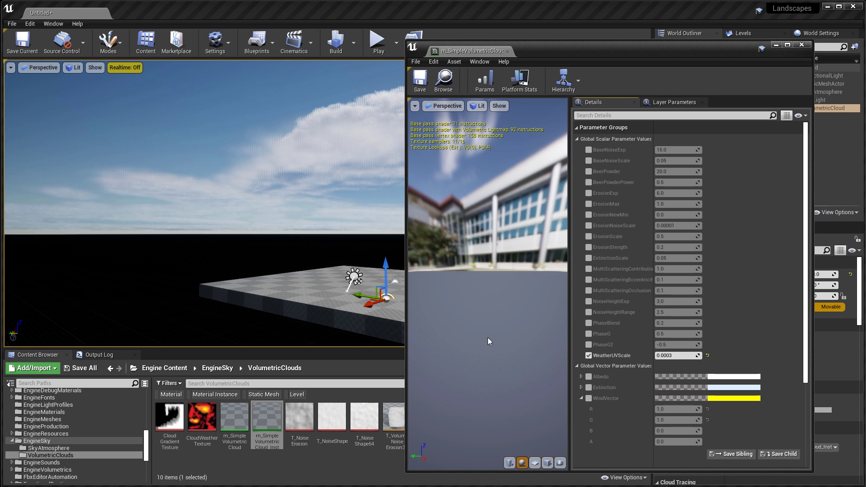
right_click_drag(352, 225, 390, 220)
left_click(588, 150)
left_click(588, 160)
left_click(588, 171)
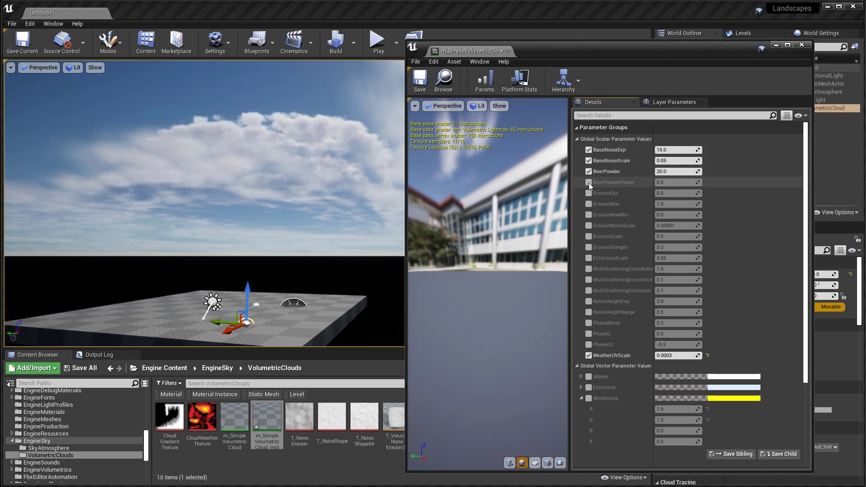
left_click(589, 193)
left_click(589, 183)
Step: Enable overrides on the remaining erosion, cloud, multi-scattering, noise height and phase parameters
left_click(589, 204)
left_click(589, 215)
left_click(589, 226)
left_click(588, 237)
left_click(589, 247)
left_click(588, 259)
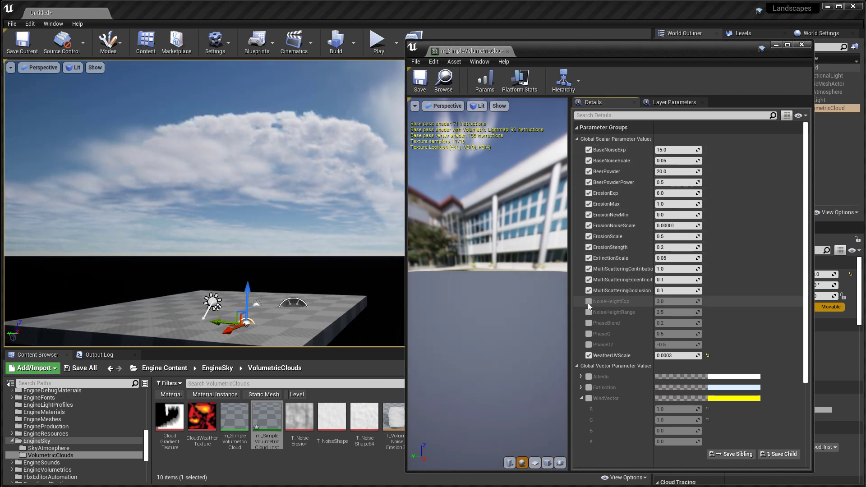
left_click_drag(588, 302, 588, 344)
Step: Preview a higher BaseNoiseExp, restore BaseNoiseExp 15.0, BaseNoiseScale 0.05, BeerPowder 20.0, and close the editor
left_click_drag(676, 150, 663, 172)
left_click(707, 150)
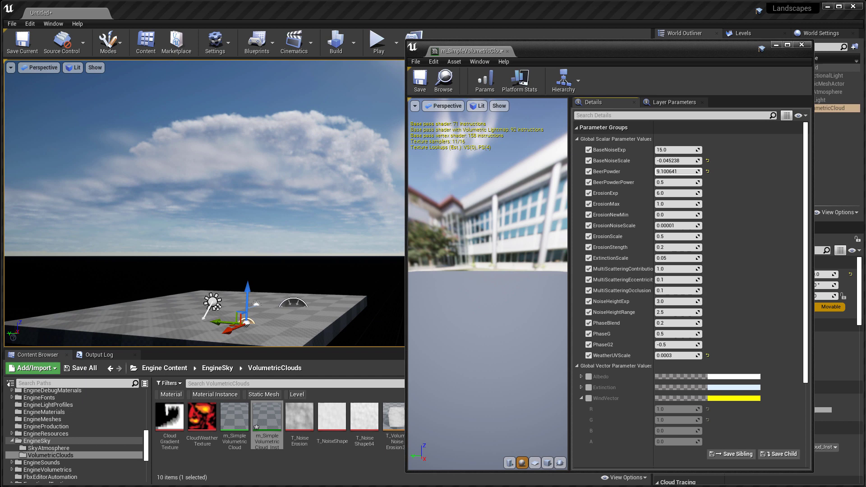
left_click(707, 160)
left_click(707, 172)
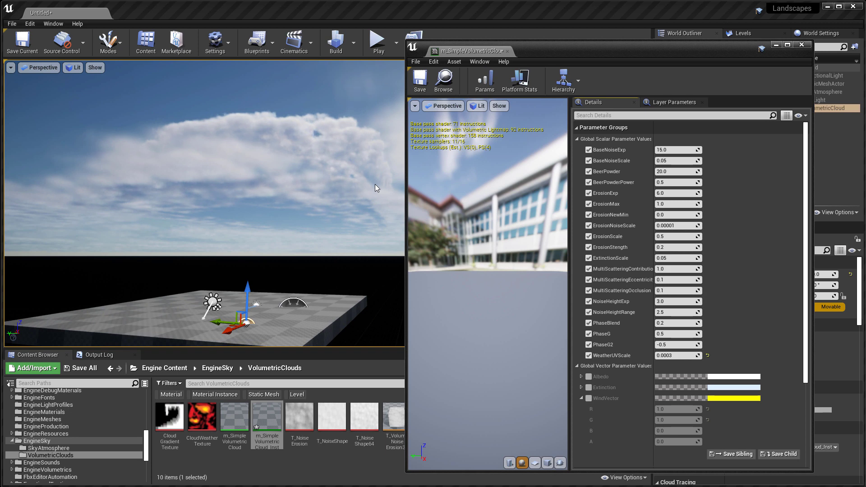
left_click(507, 51)
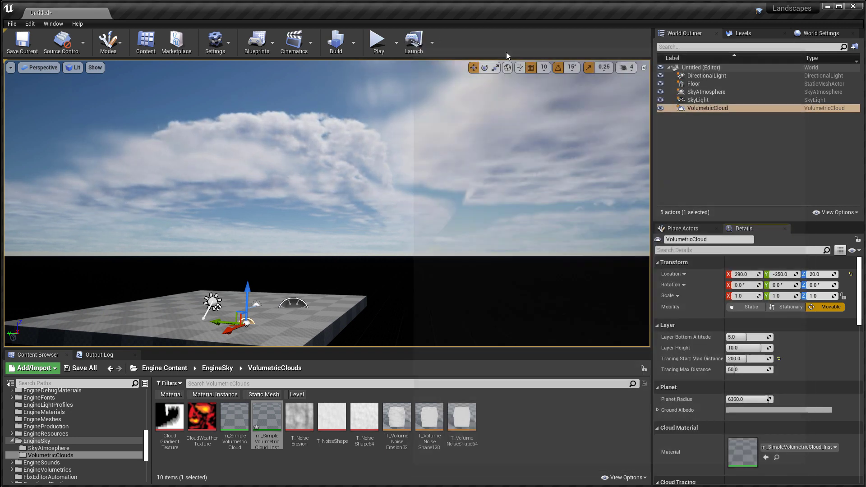
Step: Open the base m_SimpleVolumetricCloud material and zoom and pan to frame its whole node graph
double_click(239, 422)
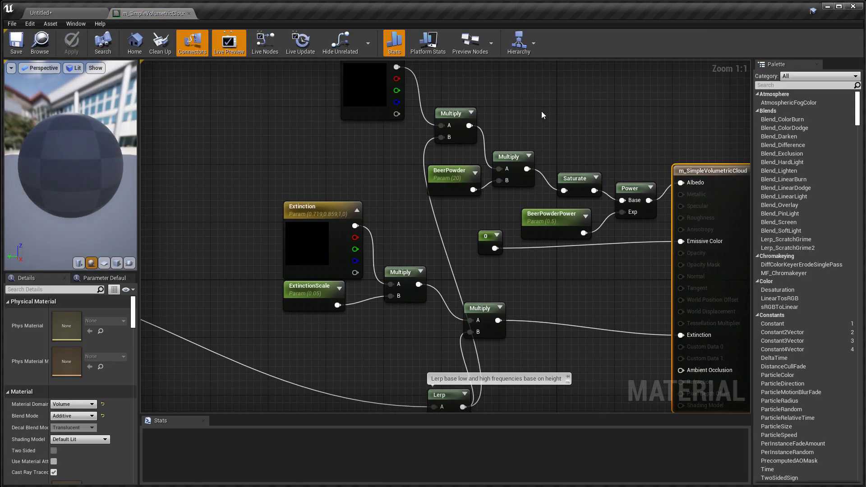
scroll(543, 115, "down", 8)
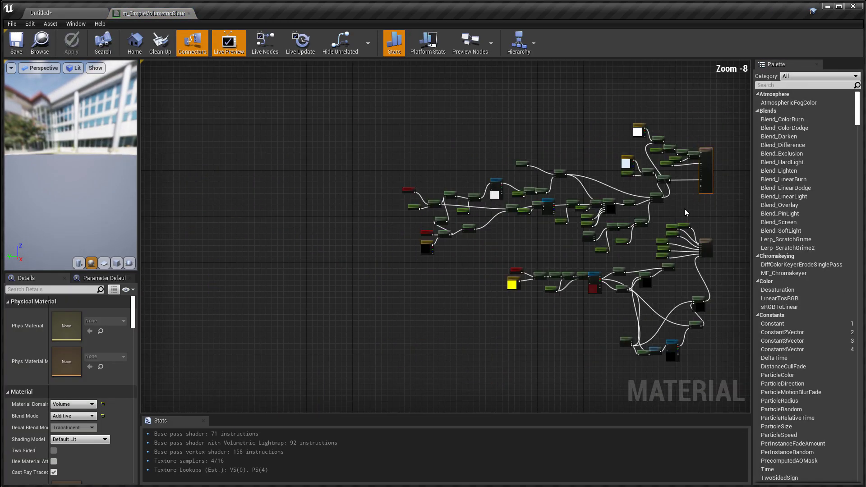
right_click_drag(685, 211, 532, 206)
scroll(545, 208, "up", 2)
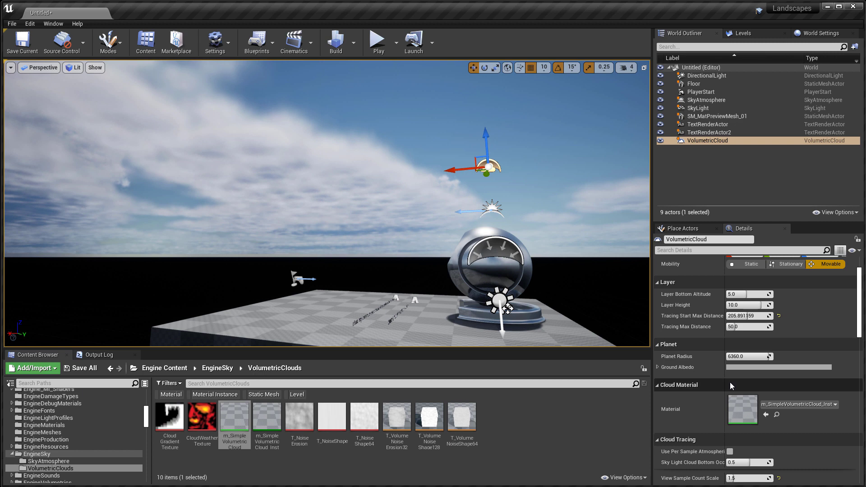
Step: Select the DirectionalLight, scroll to its Atmosphere and Cloud section, and widen the property name column
scroll(690, 326, "up", 2)
left_click(720, 77)
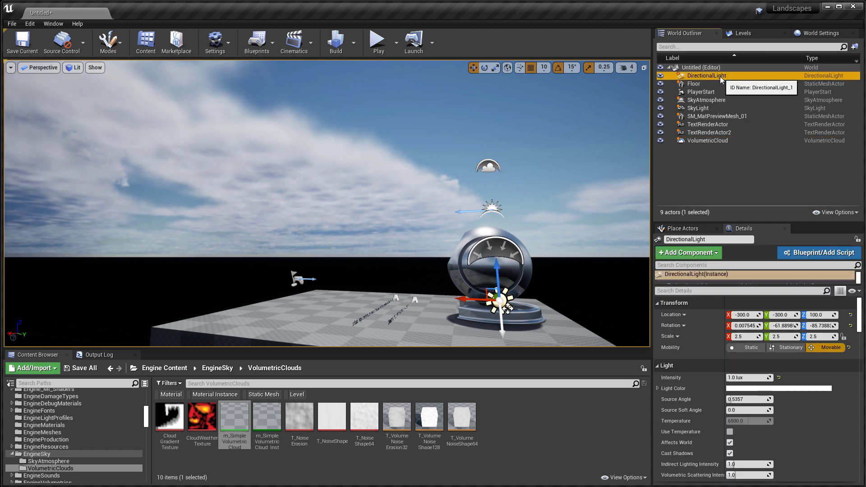
left_click_drag(859, 306, 862, 357)
scroll(847, 358, "down", 15)
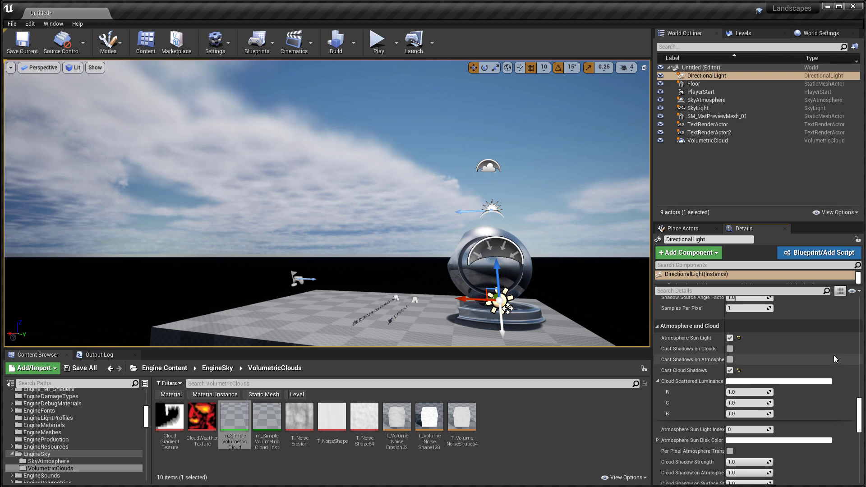
scroll(833, 355, "down", 3)
scroll(833, 355, "down", 1)
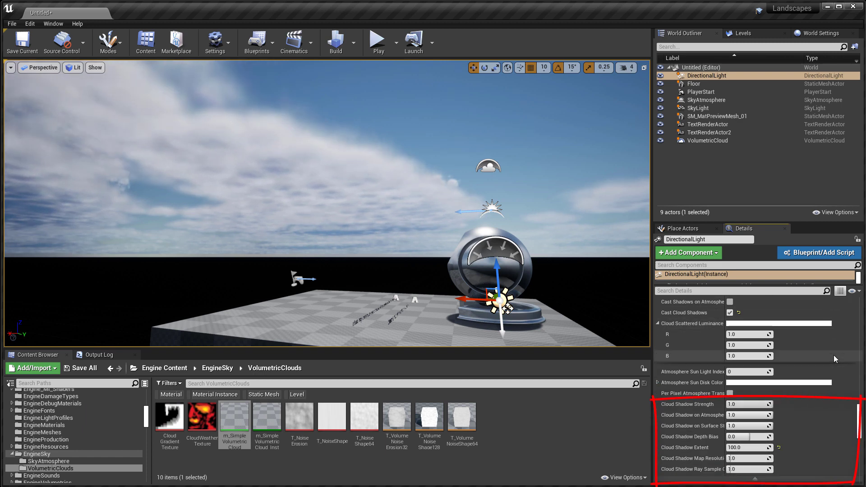
left_click_drag(724, 433, 755, 432)
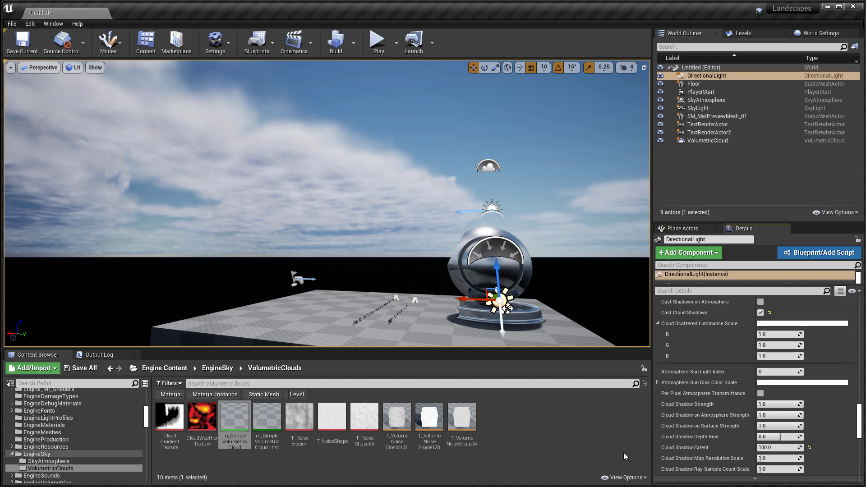
Step: Select the SkyLight and set its Cloud Ambient Occlusion Extent to 150.0 after previewing lower values
left_click(720, 109)
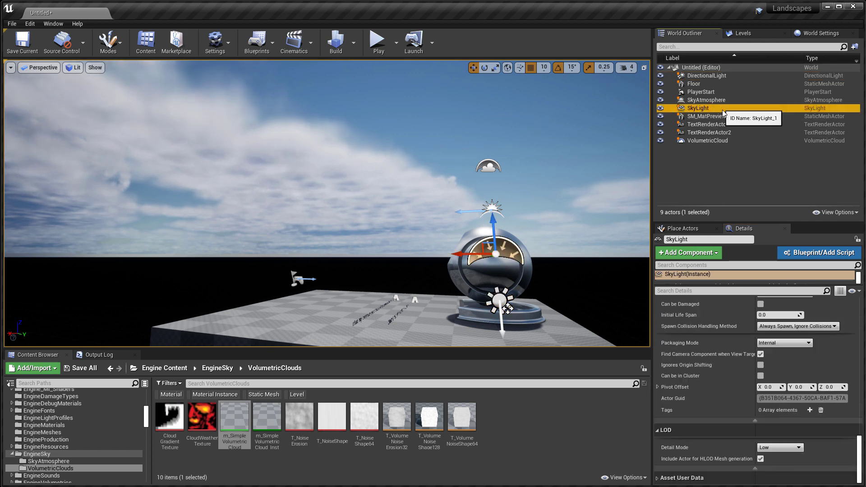
left_click_drag(859, 317, 857, 401)
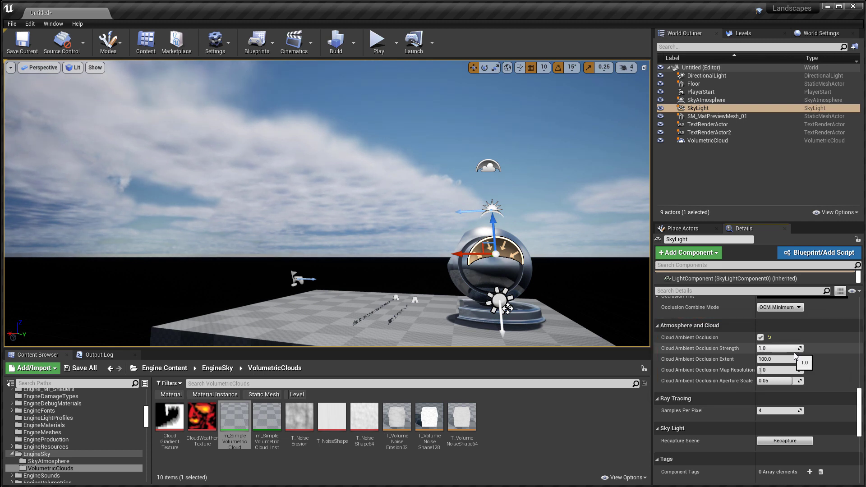
left_click_drag(780, 358, 756, 359)
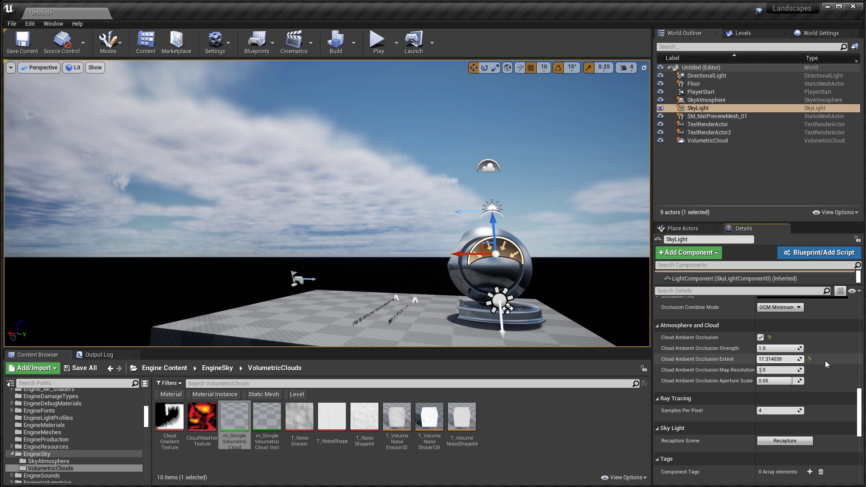
left_click(809, 359)
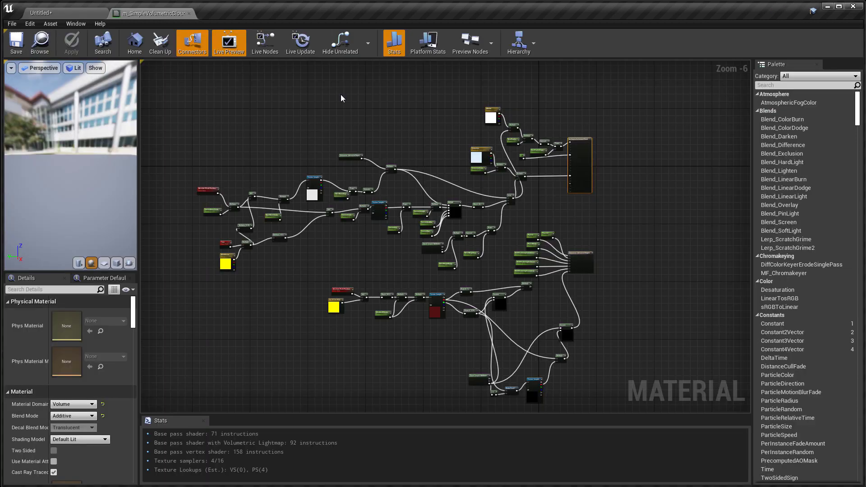
Step: Close the m_SimpleVolumetricCloud material editor and turn off realtime in the level viewport
left_click(188, 14)
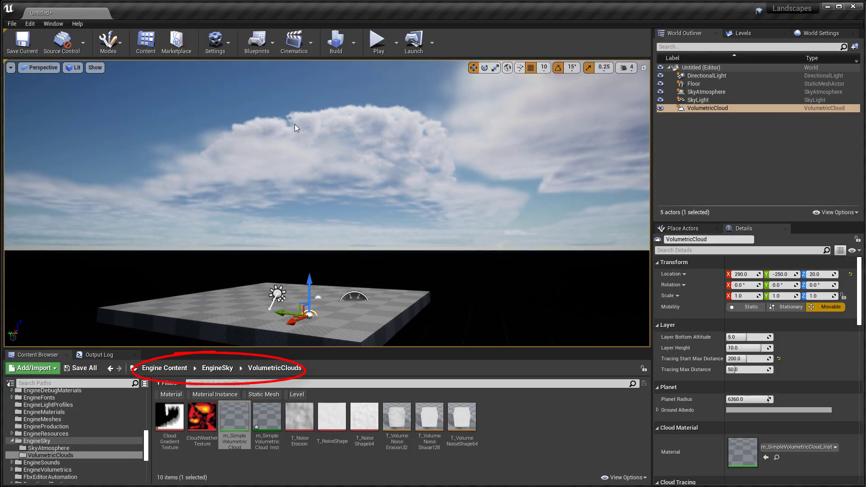
key("ctrl+r")
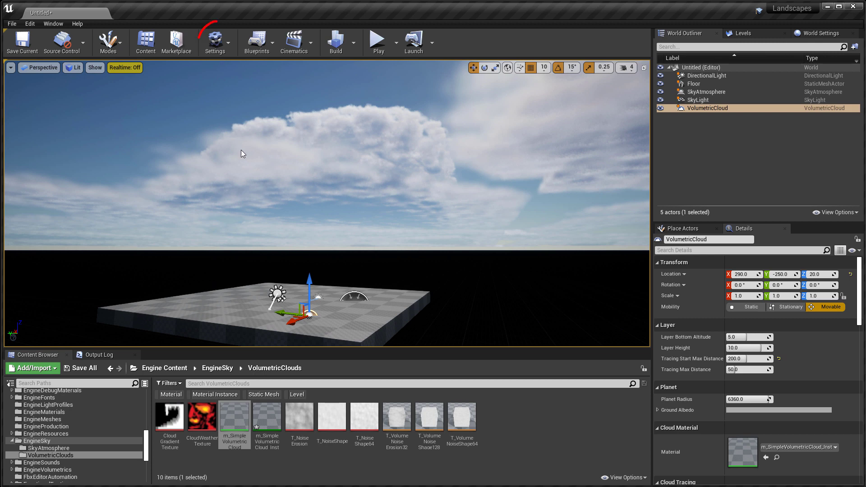
Step: Open the Plugins list from Settings and filter it with 'volumet' to find the Volumetrics plugin
left_click(215, 42)
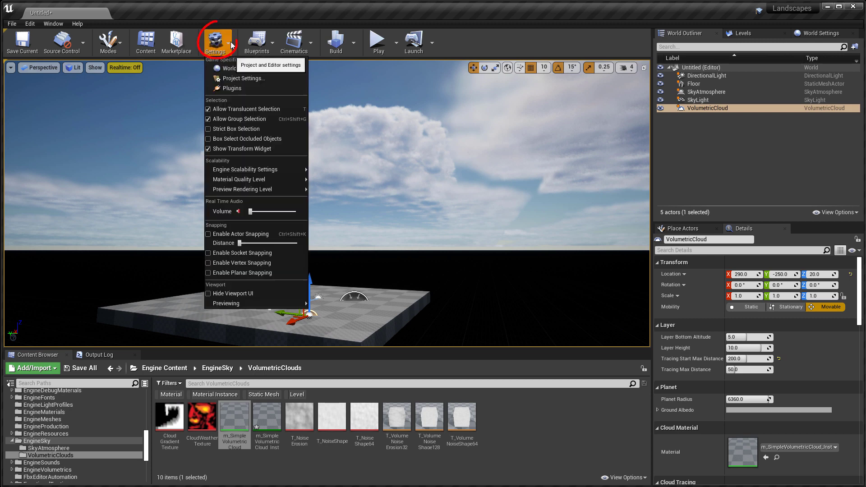
left_click(240, 89)
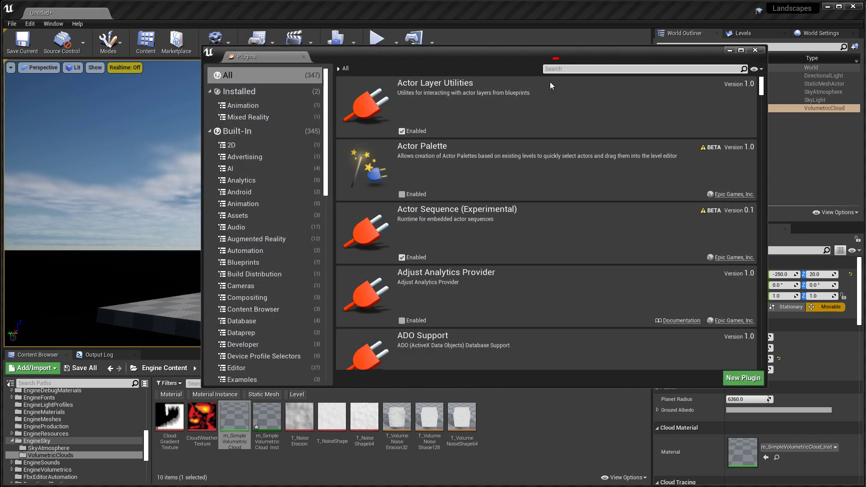
left_click(558, 70)
type("volumet")
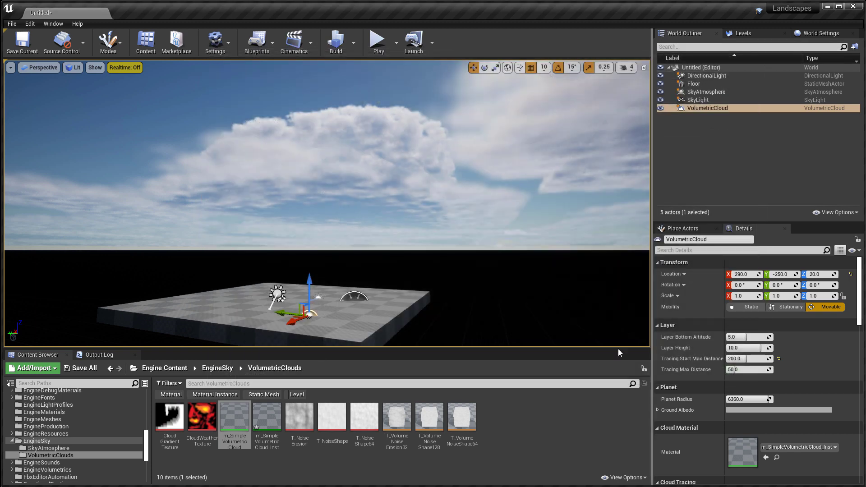
Step: Turn on Show Plugin Content and expand the Volumetrics Content folder
left_click(626, 478)
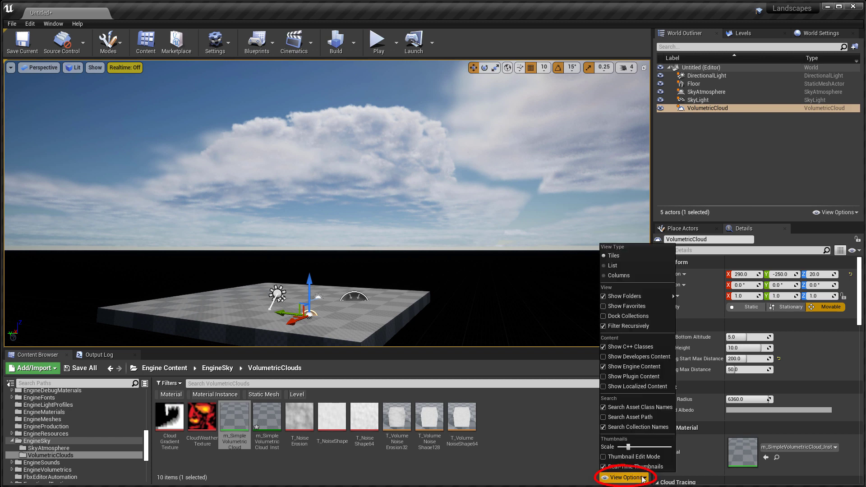
left_click(602, 376)
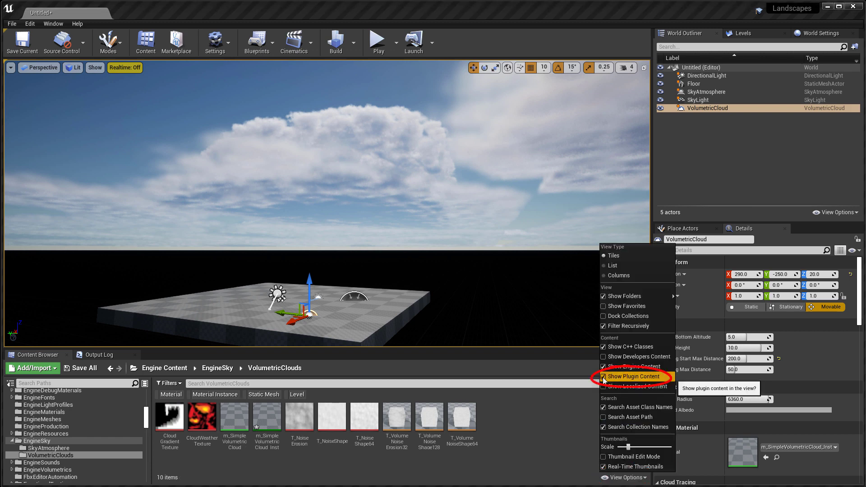
left_click(551, 432)
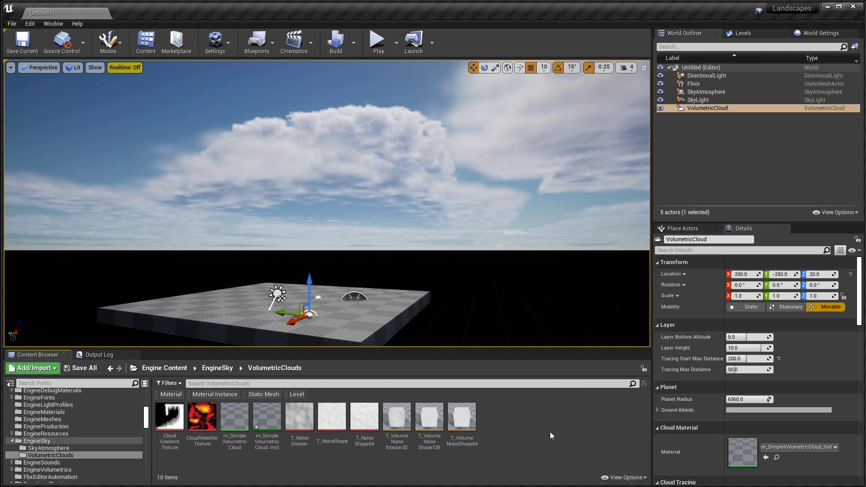
scroll(147, 428, "down", 5)
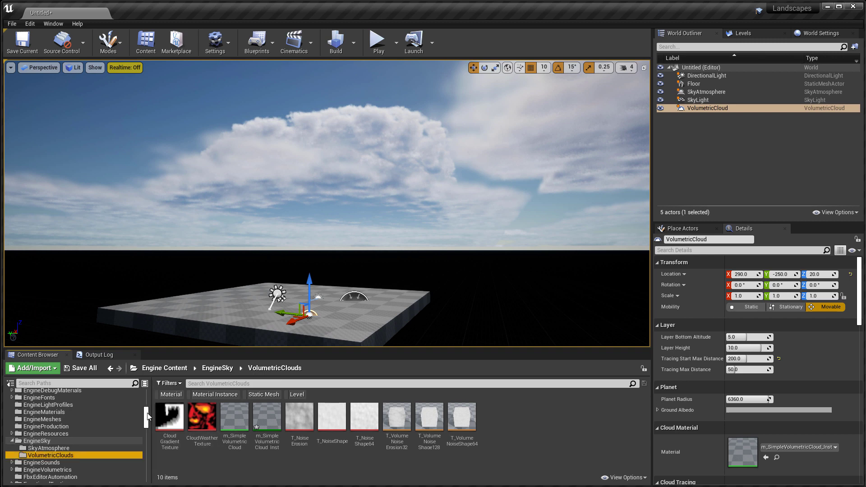
left_click_drag(146, 428, 146, 472)
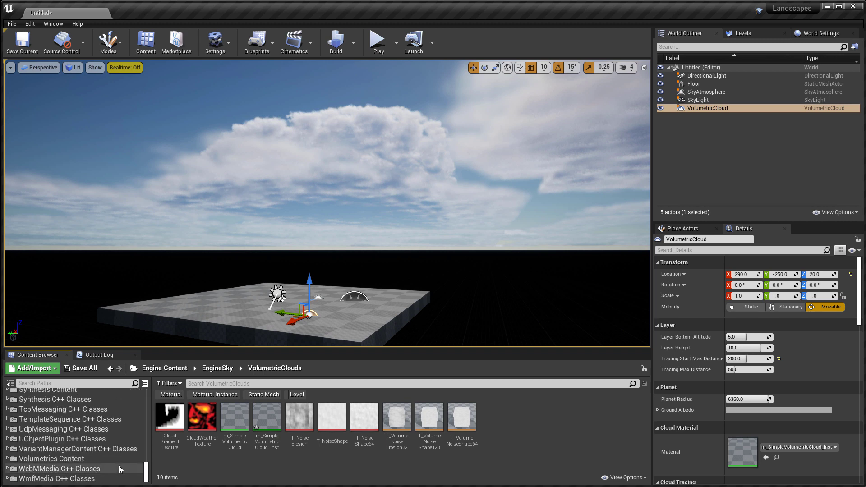
left_click(69, 459)
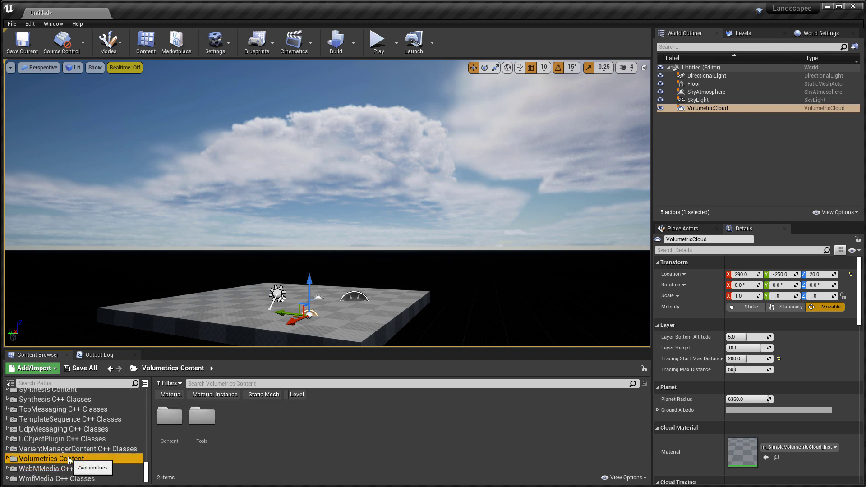
double_click(68, 456)
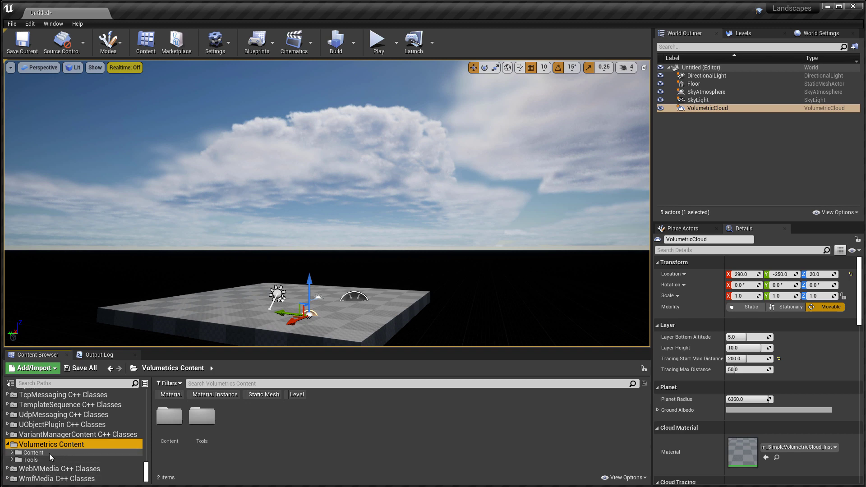
Step: Go to Tools > CloudCompositing and browse its Blueprints, Curves, Maps and Materials folders
left_click(49, 453)
left_click(50, 461)
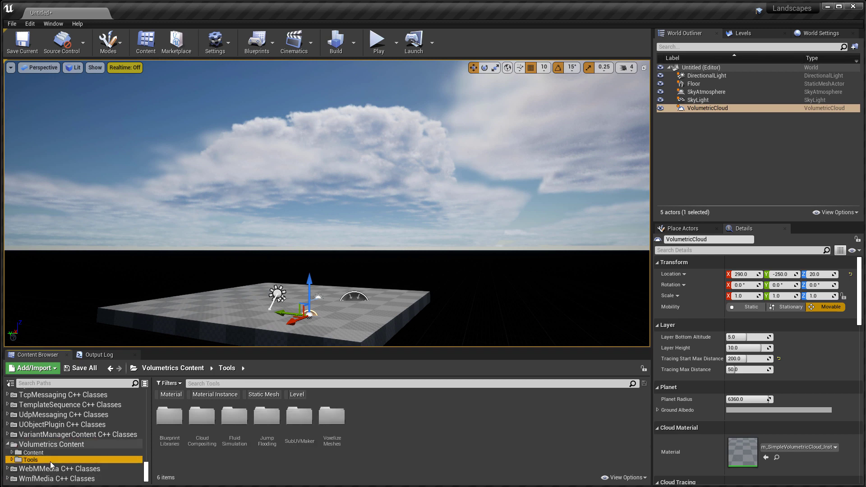
double_click(206, 417)
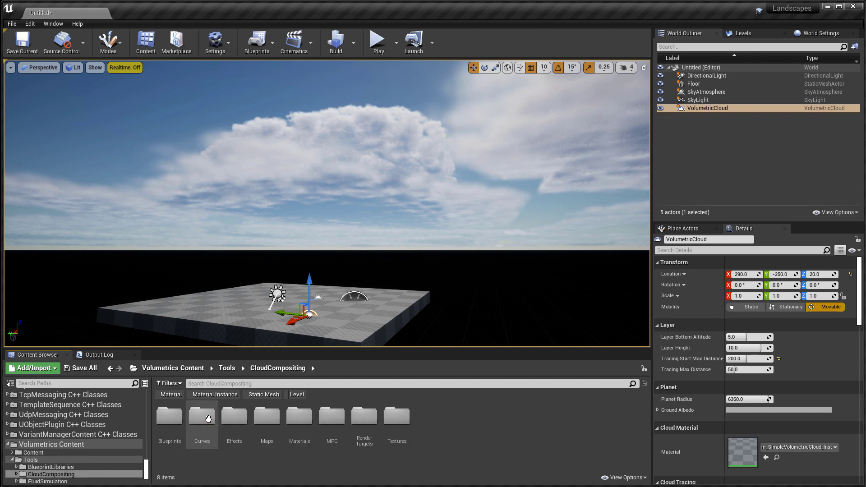
double_click(172, 428)
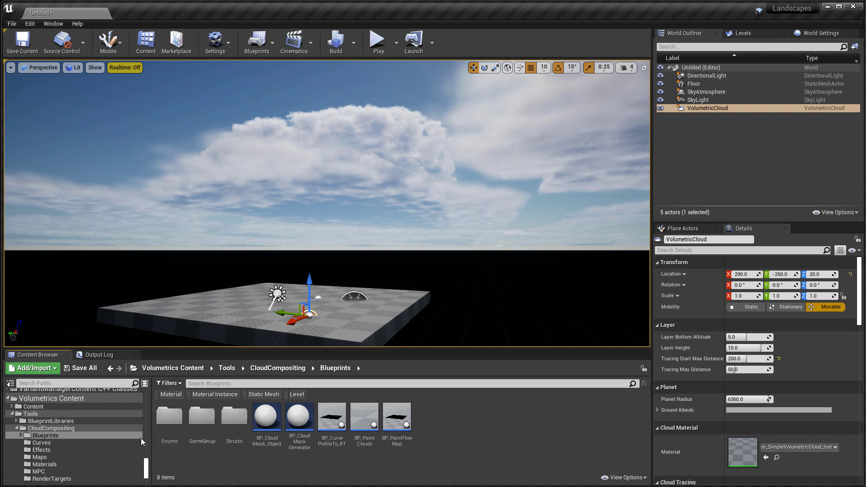
left_click(62, 443)
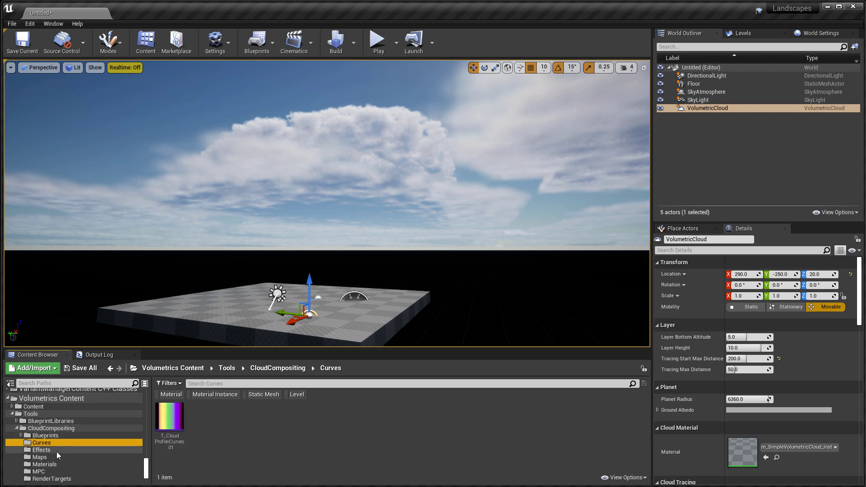
left_click(55, 457)
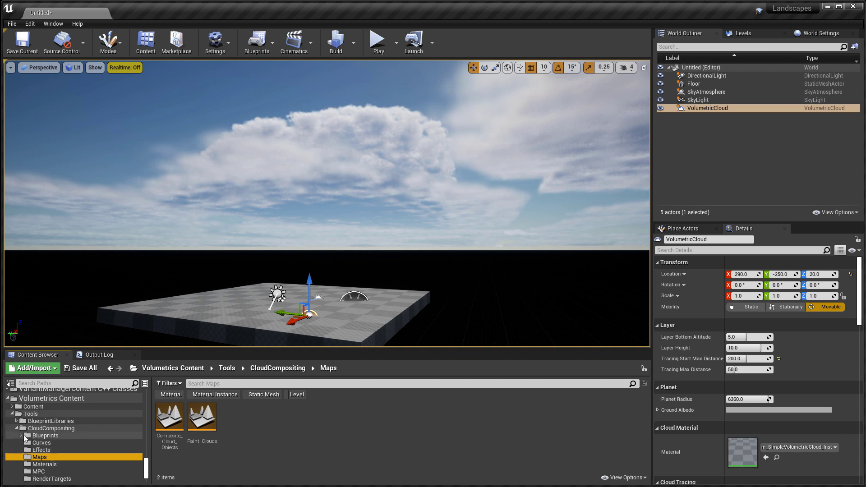
left_click(43, 461)
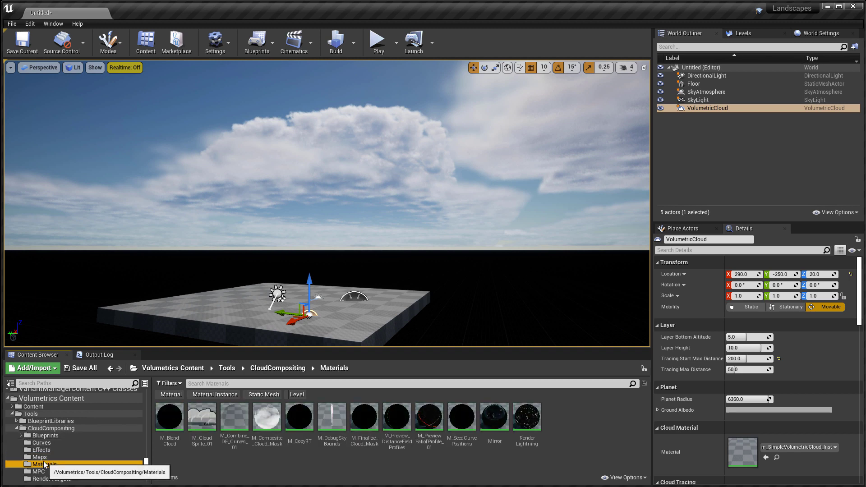
Step: Open the Volumetrics plugin's Content > Sky > Materials folder
double_click(37, 406)
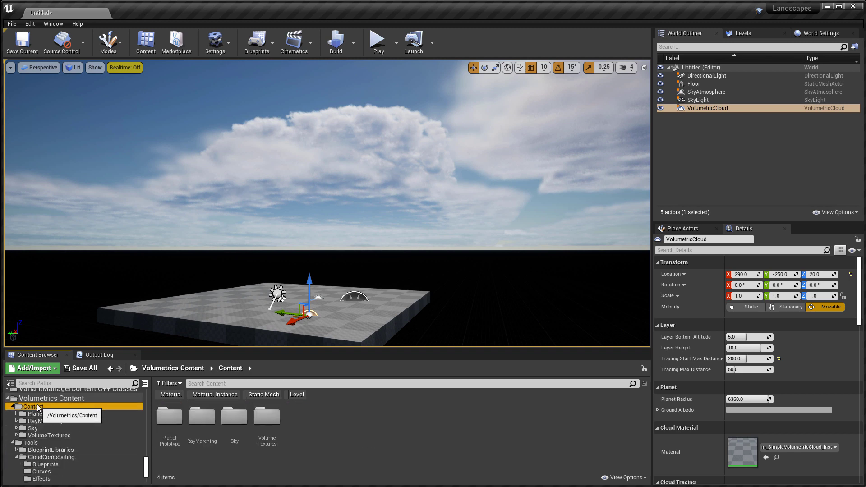
left_click(39, 427)
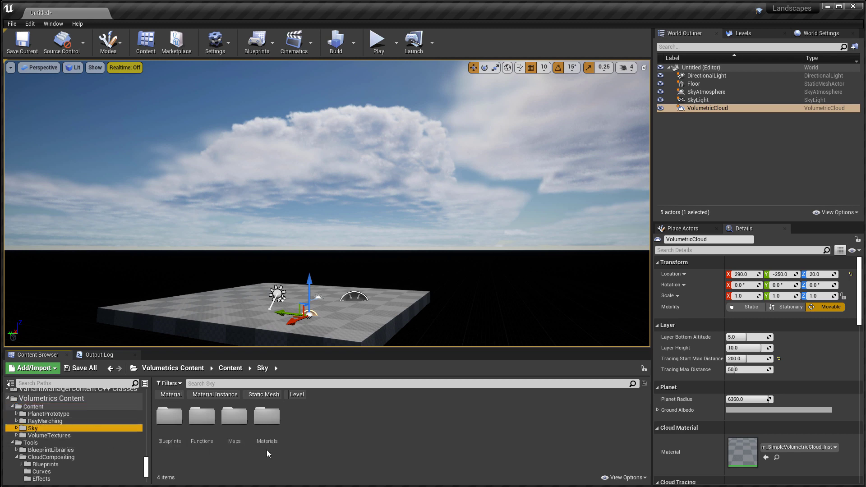
left_click(269, 420)
double_click(269, 419)
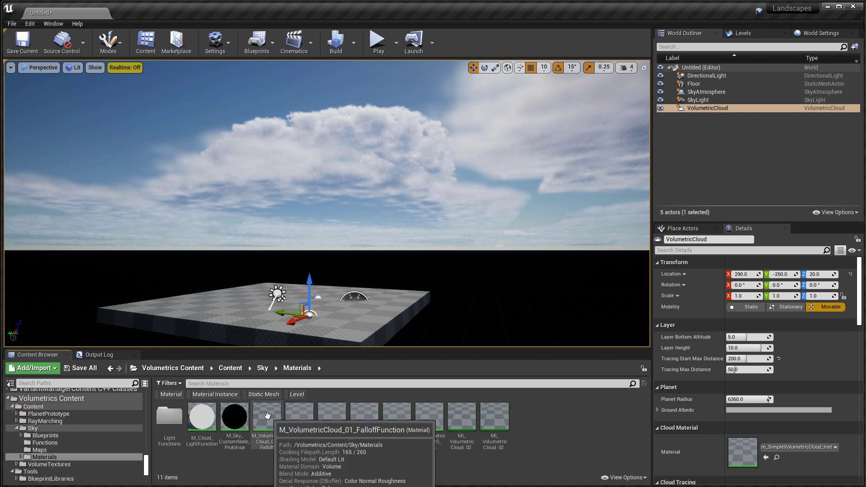
Step: Try M_VolumetricCloud_01_FalloffFunction and M_VolumetricCloud_02_Profiles_PaintClouds on the cloud, then restore m_SimpleVolumetricCloud_Inst
left_click_drag(267, 417, 740, 451)
right_click_drag(540, 297, 478, 294)
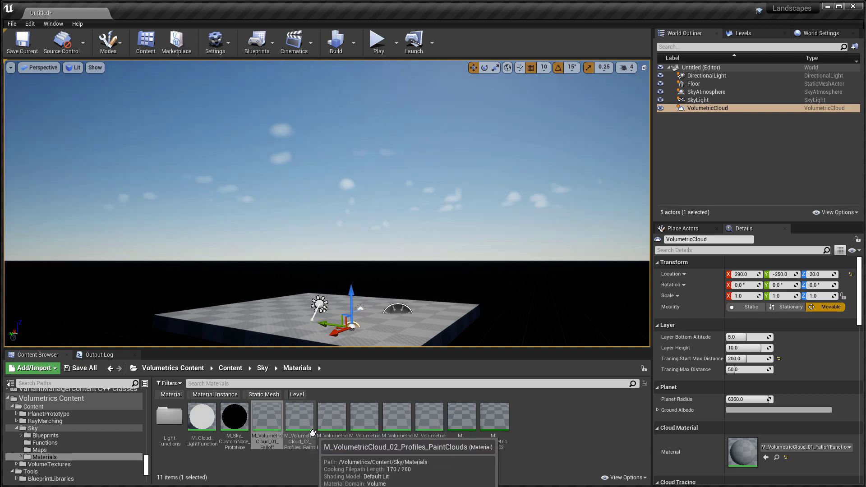
left_click_drag(302, 416, 744, 453)
right_click_drag(442, 240, 257, 245)
right_click_drag(388, 247, 424, 244)
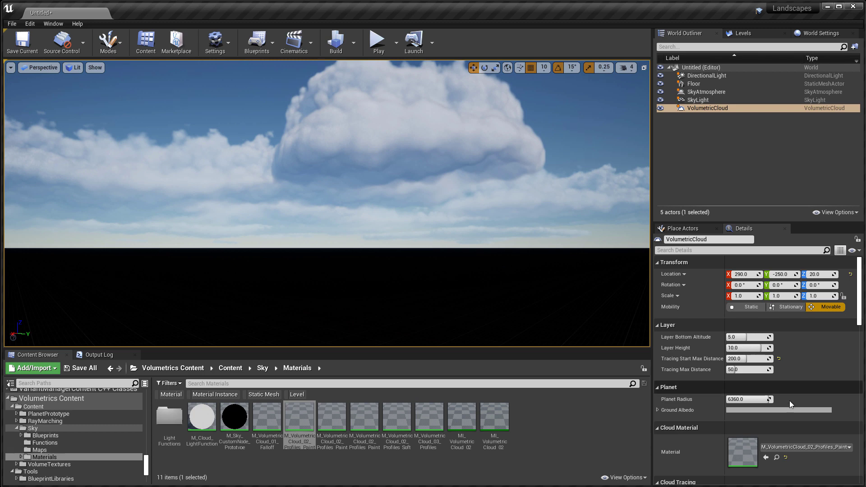
left_click(786, 458)
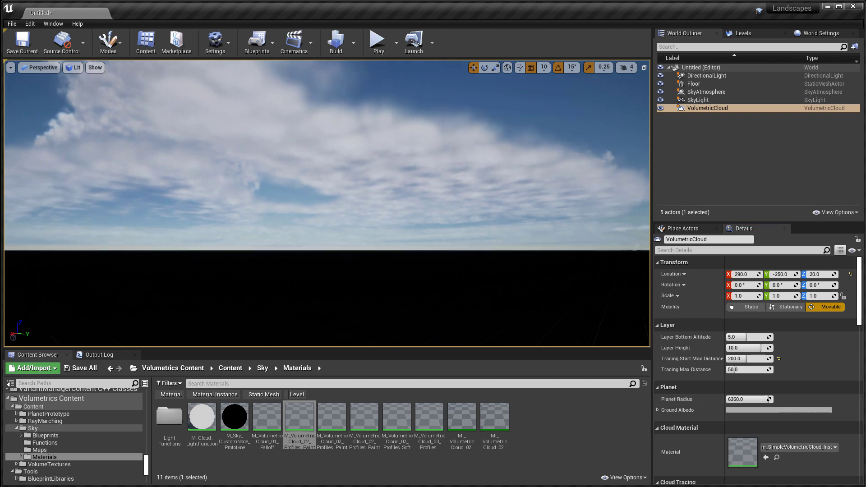
key("f")
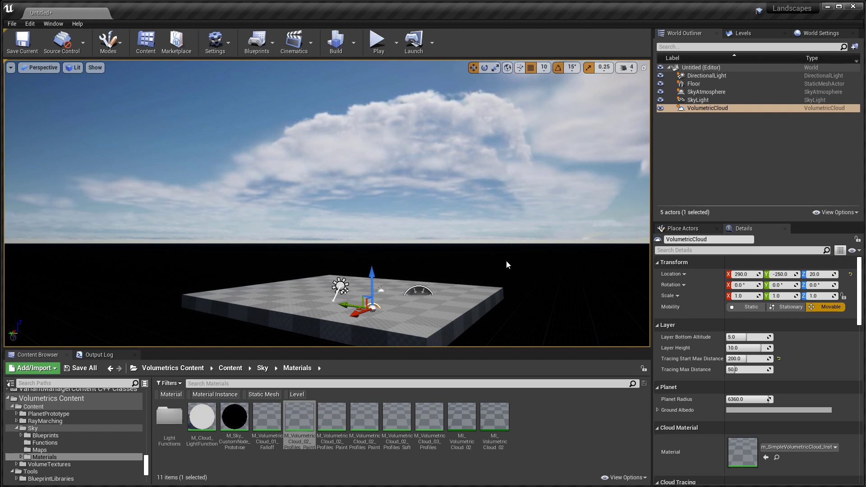
Step: Create a new Time of Day level, discarding changes to the current one
left_click(12, 23)
left_click(34, 41)
left_click(417, 211)
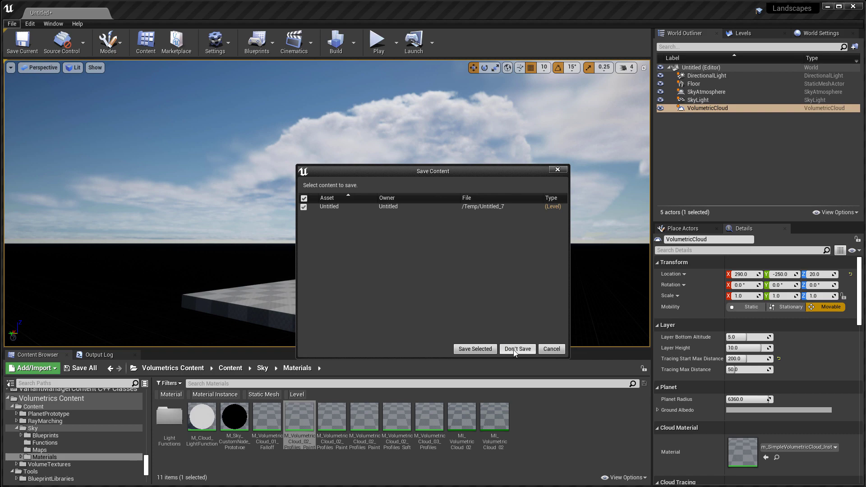
left_click(517, 348)
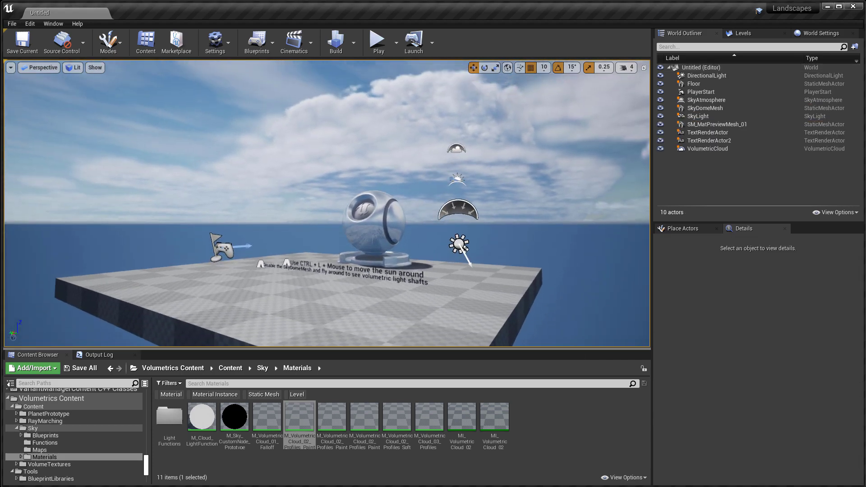
Step: Rotate the sun with Ctrl+L until it sits low on the left in bright daylight
right_click_drag(420, 253, 199, 237)
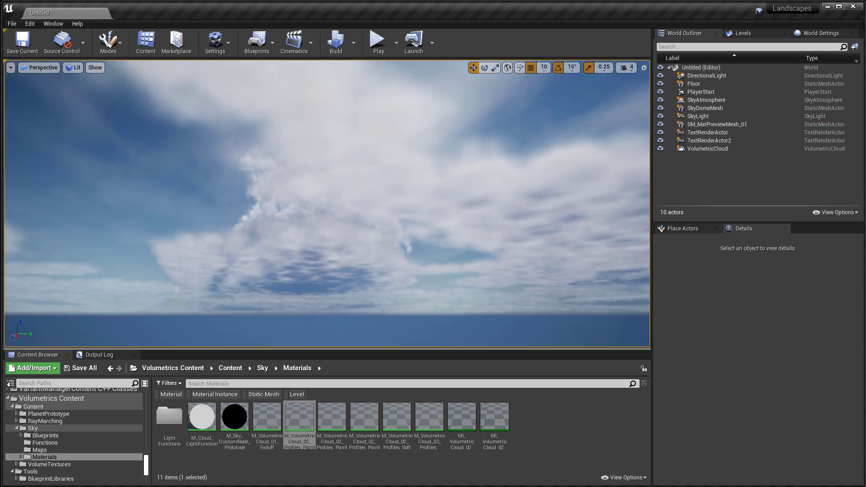
right_click_drag(420, 198, 444, 259)
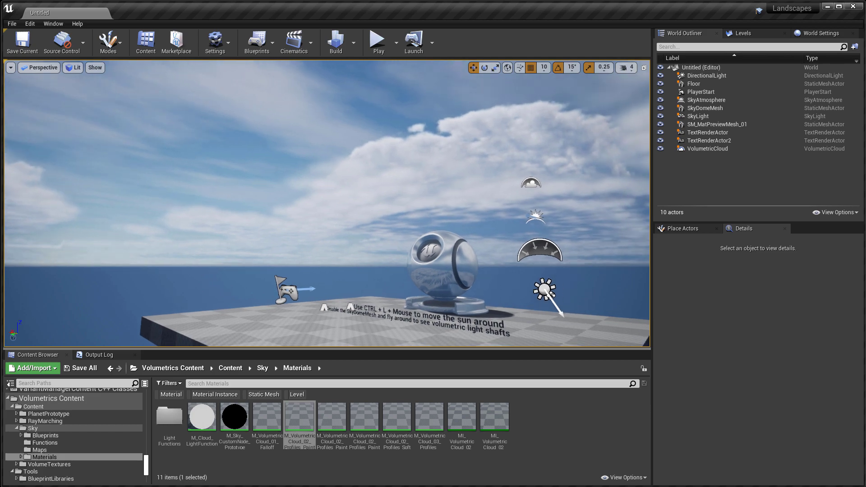
key("ctrl+l")
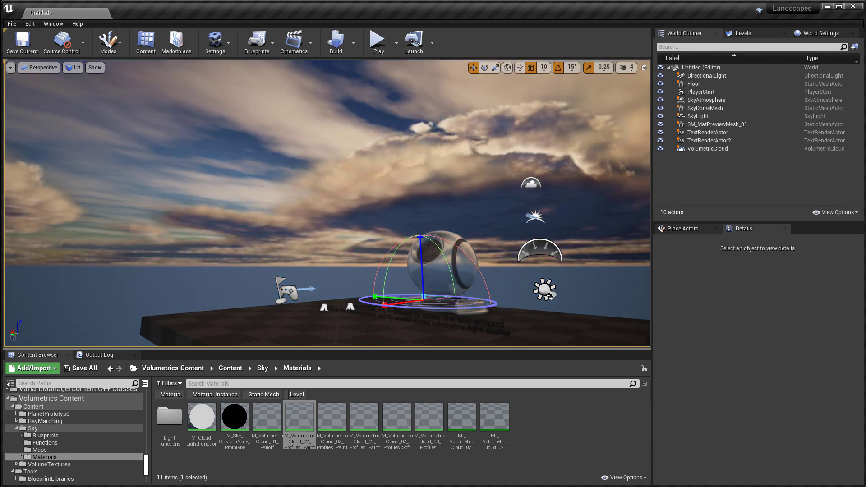
key("ctrl+l")
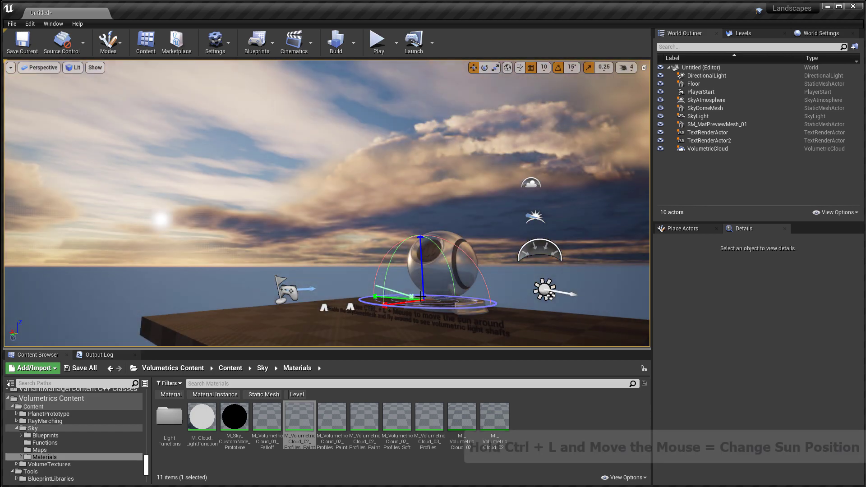
key("ctrl+l")
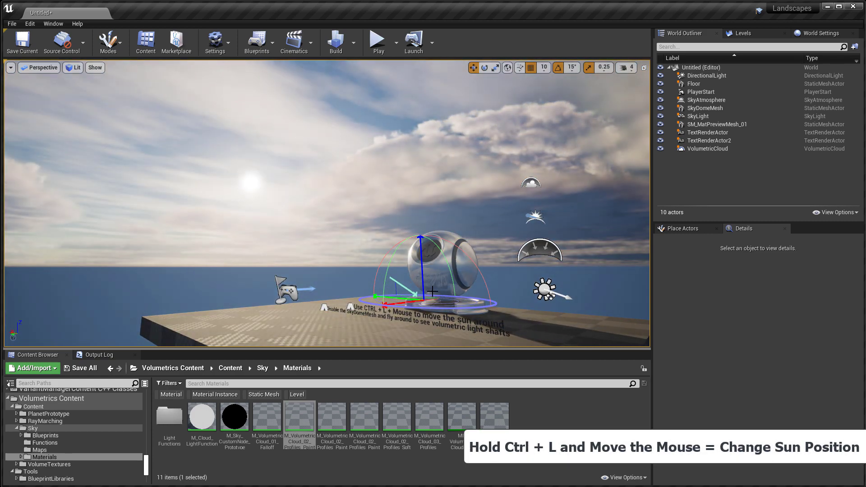
key("ctrl+l")
right_click_drag(475, 256, 475, 252)
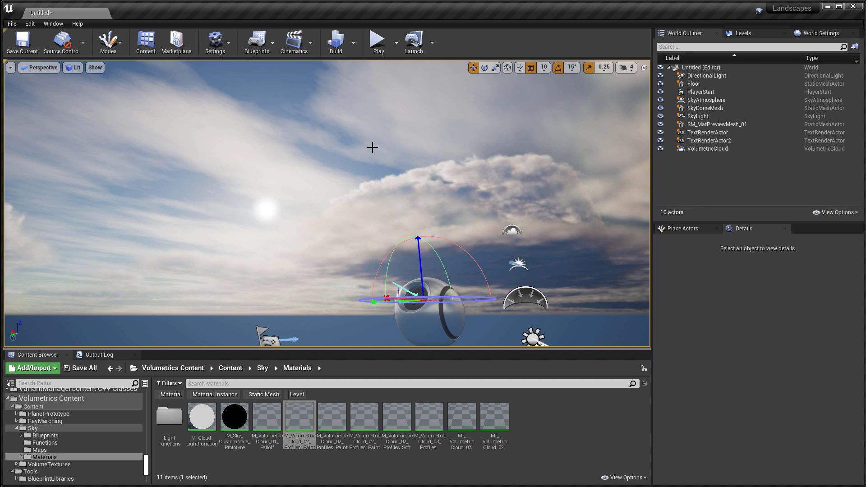
Step: Select SkyDomeMesh, toggle its visibility to compare, then delete it from the level
left_click(313, 111)
left_click(312, 111)
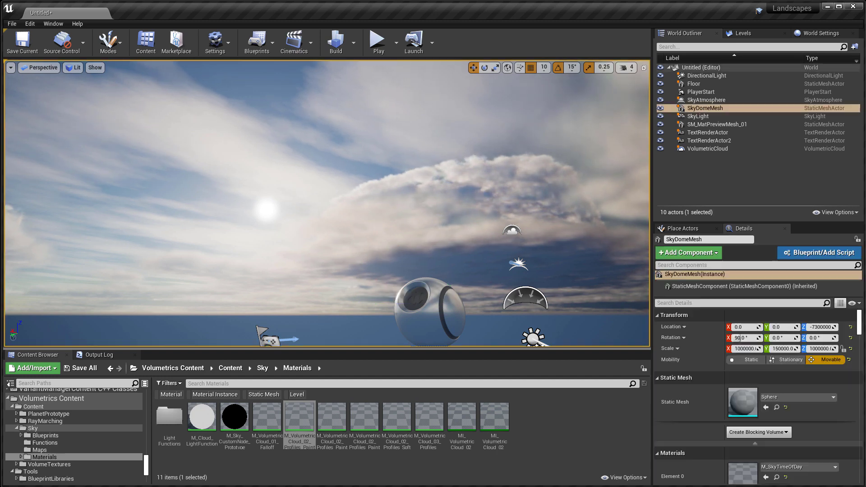
left_click(660, 108)
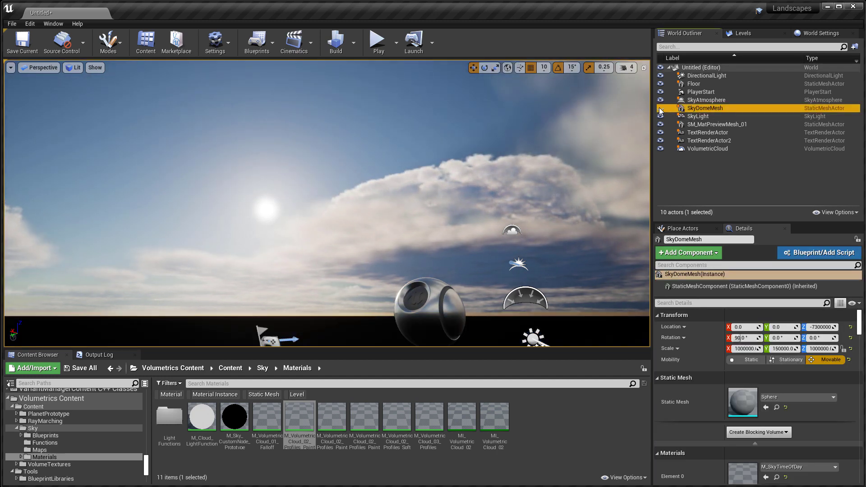
left_click(660, 109)
right_click_drag(396, 119, 336, 118)
key("Delete")
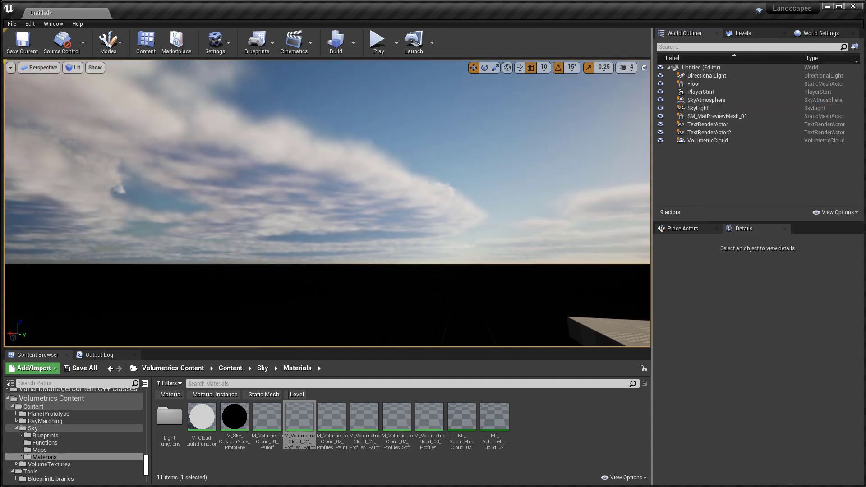
Step: Lower the sun to the horizon with Ctrl+L so the clouds glow orange at sunset
key("ctrl+l")
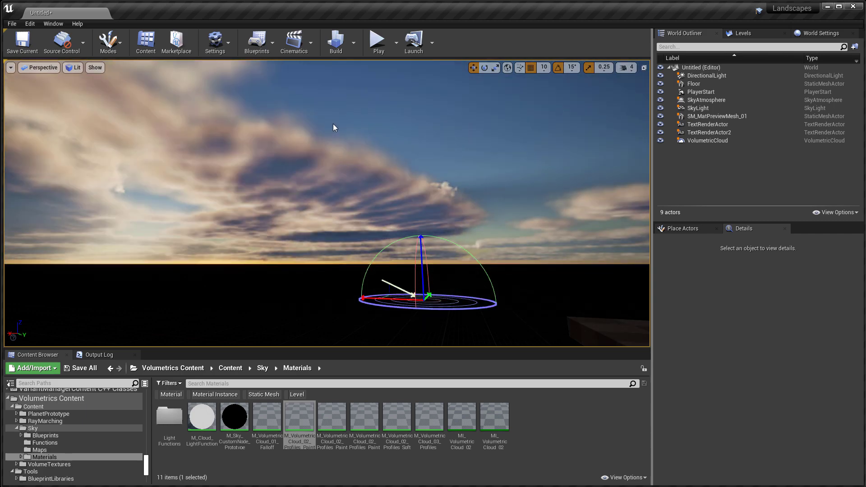
key("ctrl+l")
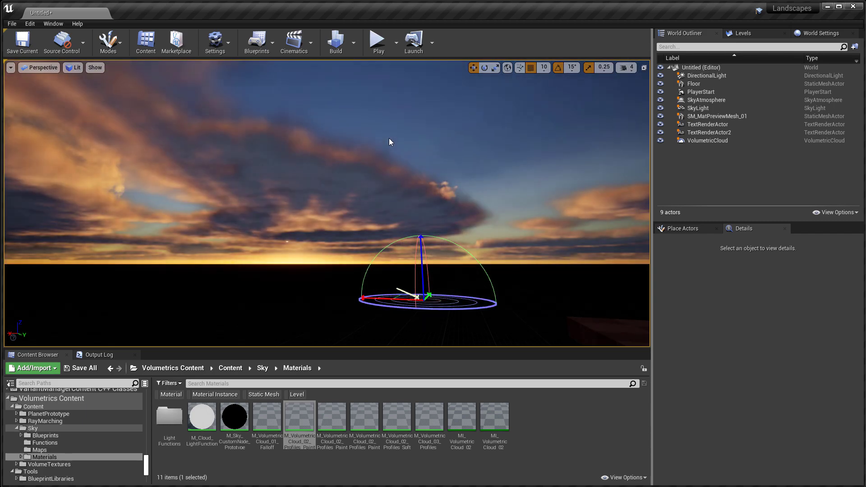
mouse_move(327, 180)
right_mouse_down()
mouse_move(401, 203)
mouse_move(397, 192)
mouse_move(326, 180)
mouse_move(311, 187)
right_mouse_up()
right_click_drag(412, 149, 320, 134)
right_click_drag(419, 176, 432, 175)
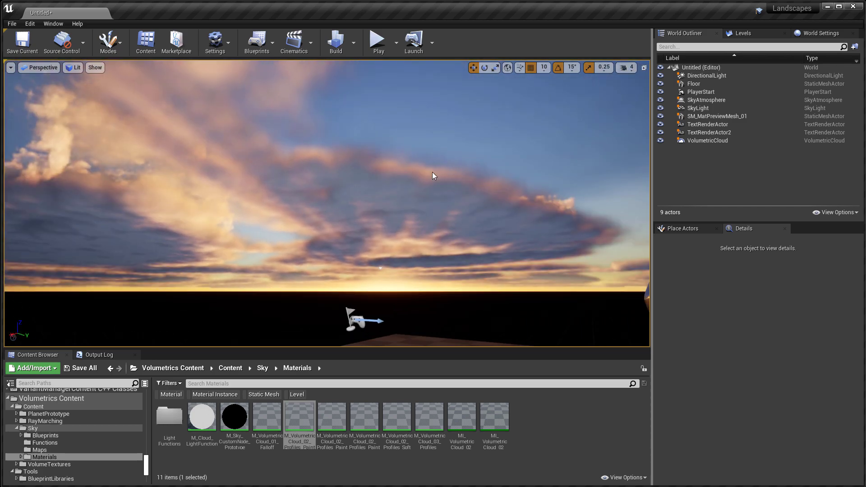
Step: Select VolumetricCloud in the World Outliner to show its layer and material settings
left_click(720, 141)
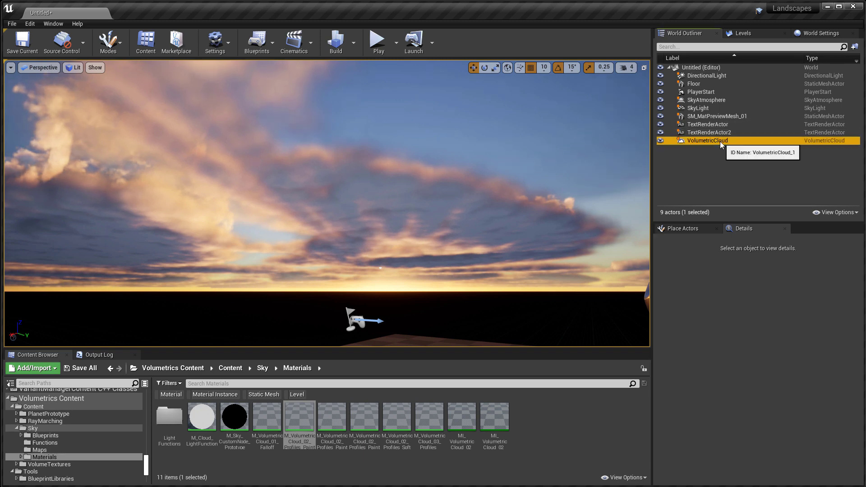